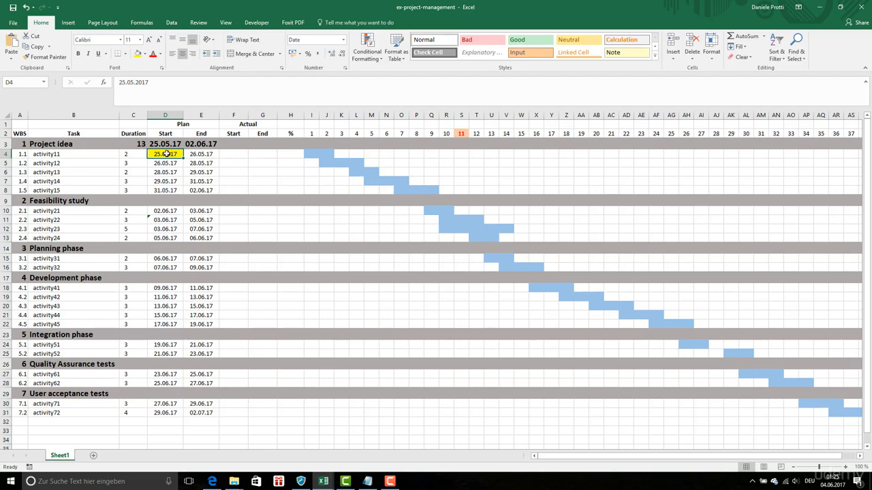
Step: Copy activity11's planned start date into its actual start cell F4 as a value only
key("ctrl+c")
right_click(226, 156)
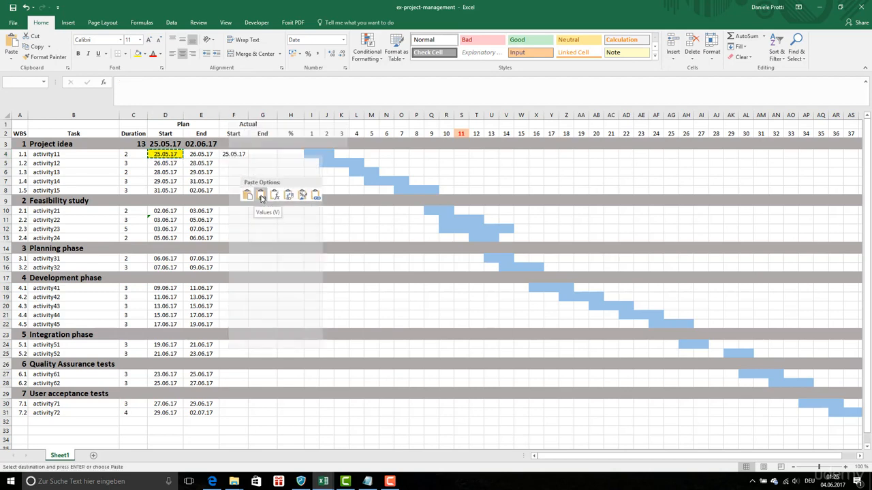
left_click(260, 198)
left_click(232, 173)
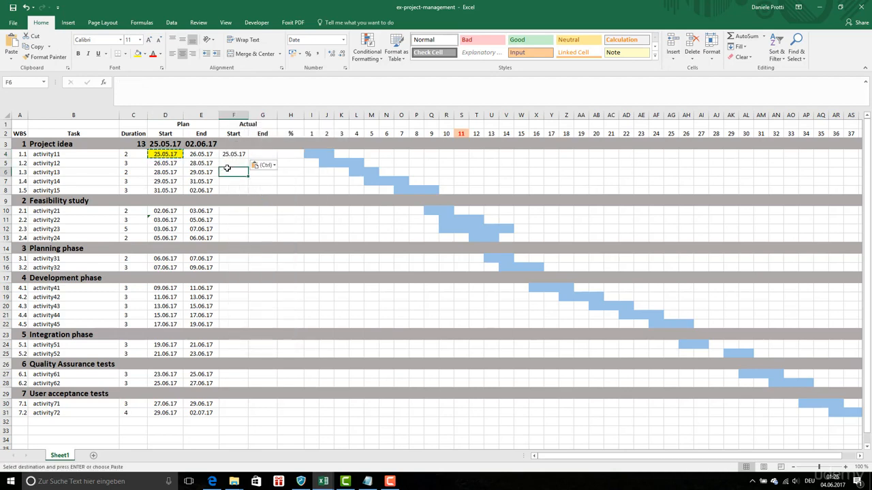
Step: Copy the planned start dates of activity12 to activity15 into the actual start cells F5:F8 as values only
left_click(171, 164)
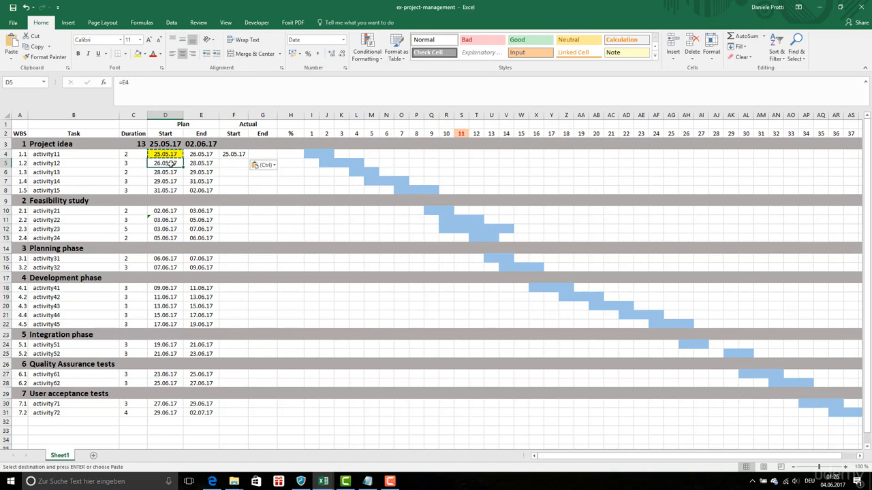
left_click_drag(171, 164, 174, 190)
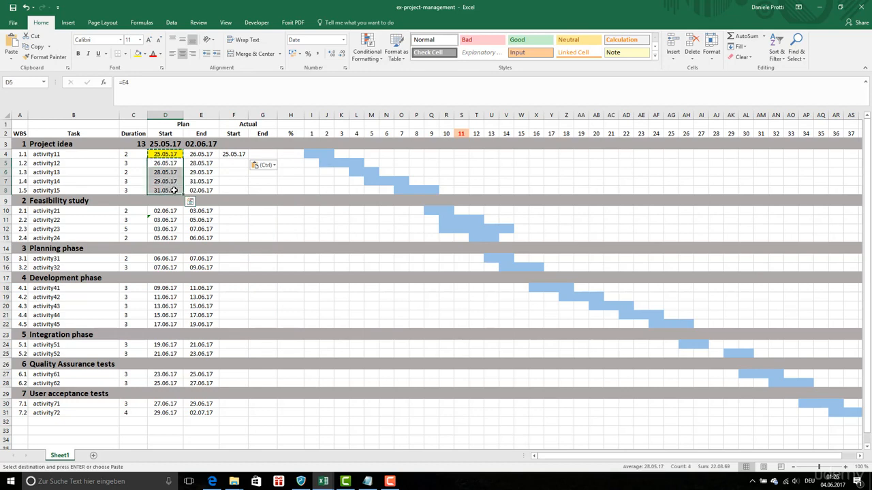
key("ctrl+c")
left_click(234, 163)
key("ctrl+v")
right_click(236, 166)
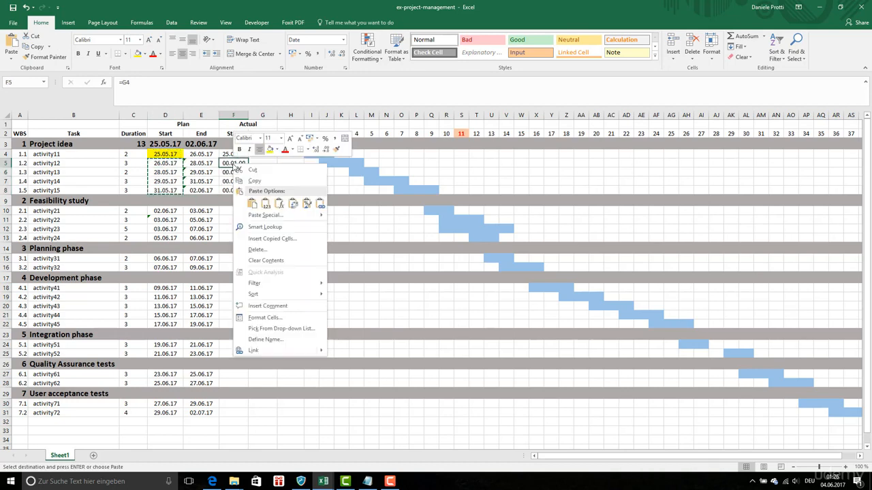
left_click(266, 203)
left_click(268, 172)
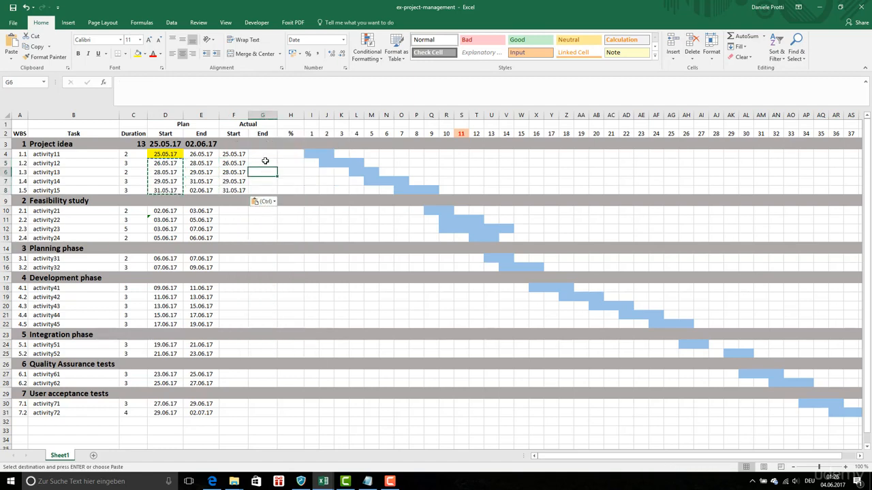
Step: Copy the planned end dates of activity11 to activity15 into the actual end cells G4:G8 as values only
left_click_drag(211, 158, 209, 193)
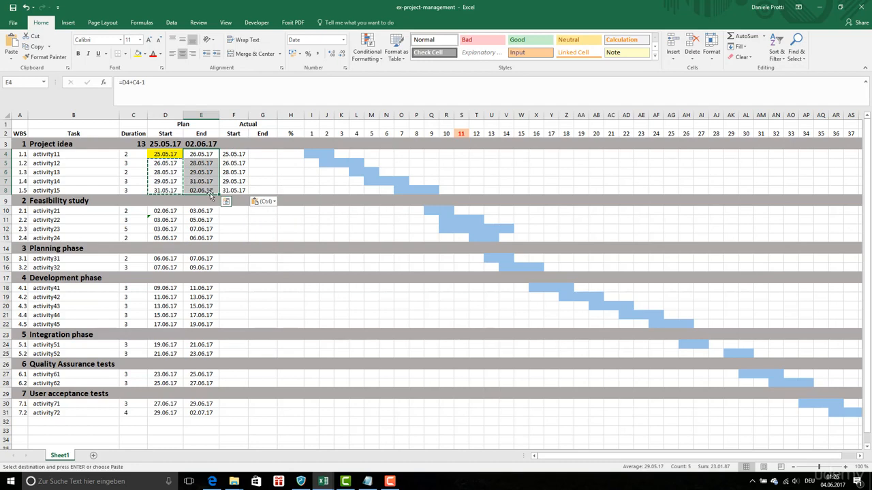
key("ctrl+c")
left_click(268, 156)
right_click(269, 156)
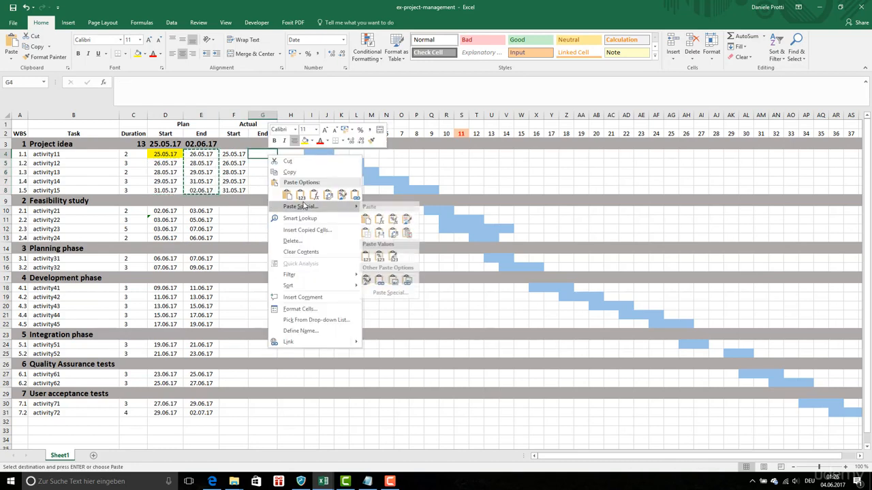
left_click(300, 196)
left_click(258, 156)
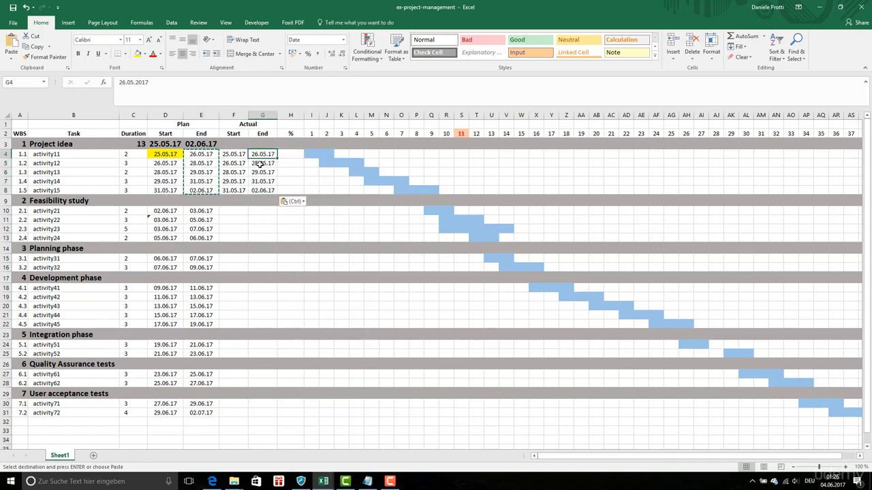
key("Escape")
Step: Set the actual ends in G5:G7 to 29.05.17, 31.05.17 and 02.06.17, and the actual starts in F6:F7 to 29.05.17 and 31.05.17
left_click(257, 164)
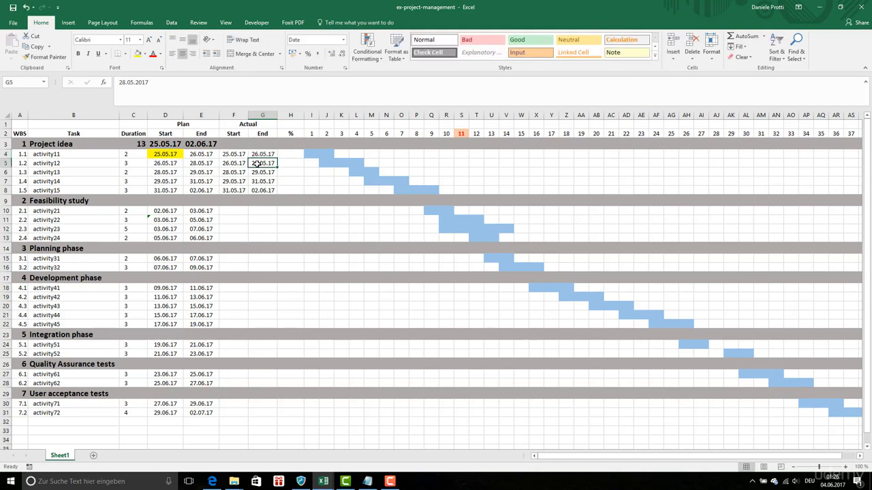
key("Return")
key("Return")
key("Return")
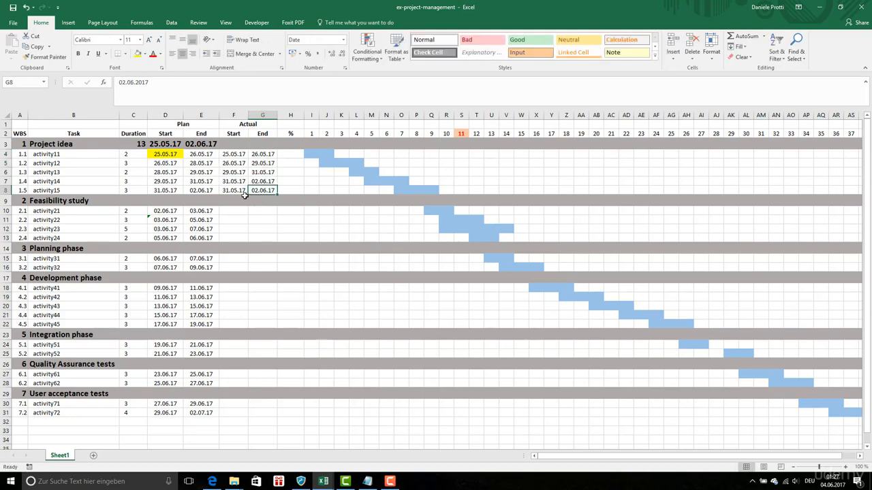
Step: Copy activity14's actual end date into activity15's actual start cell F8, and clear activity15's actual end date in G8
left_click(269, 183)
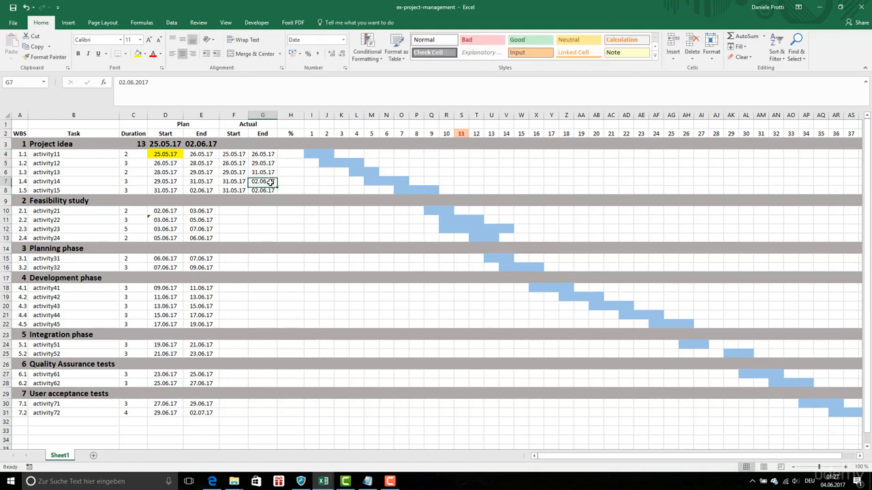
key("ctrl+c")
left_click(235, 191)
key("ctrl+v")
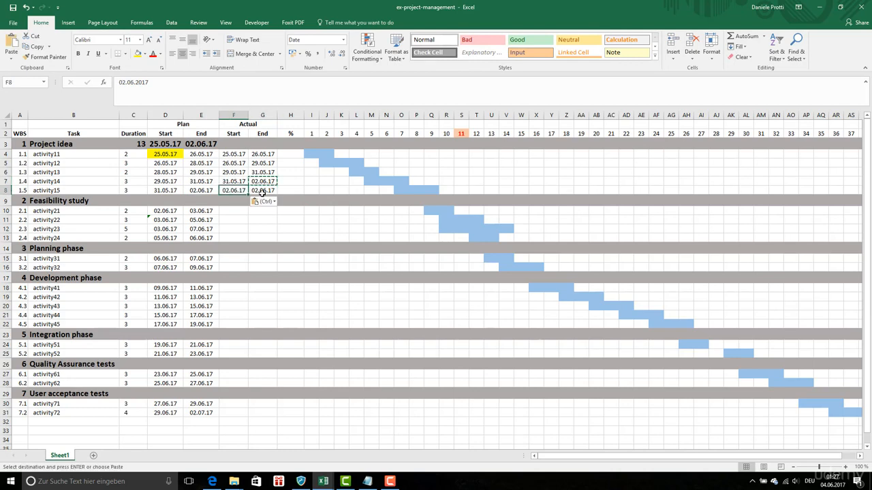
left_click(262, 193)
key("Escape")
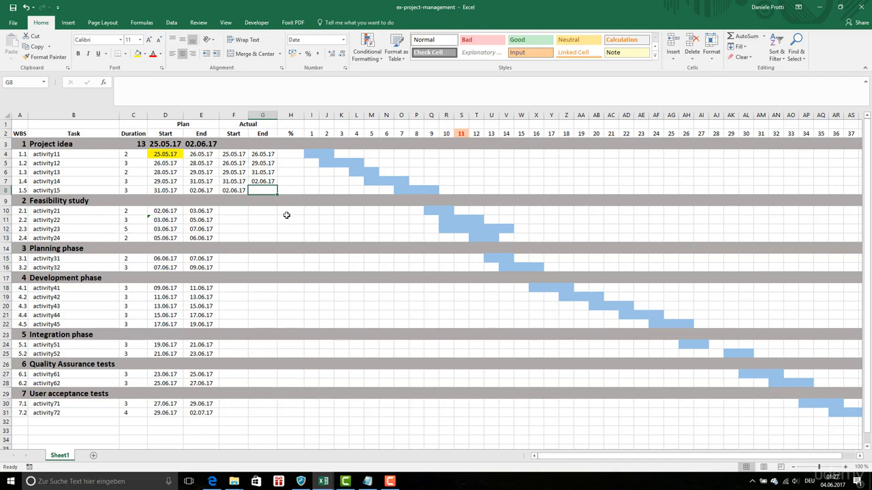
Step: Begin activity11's percentage formula in H4 with an IF function that tests whether the actual start is filled, F4>0
left_click(292, 154)
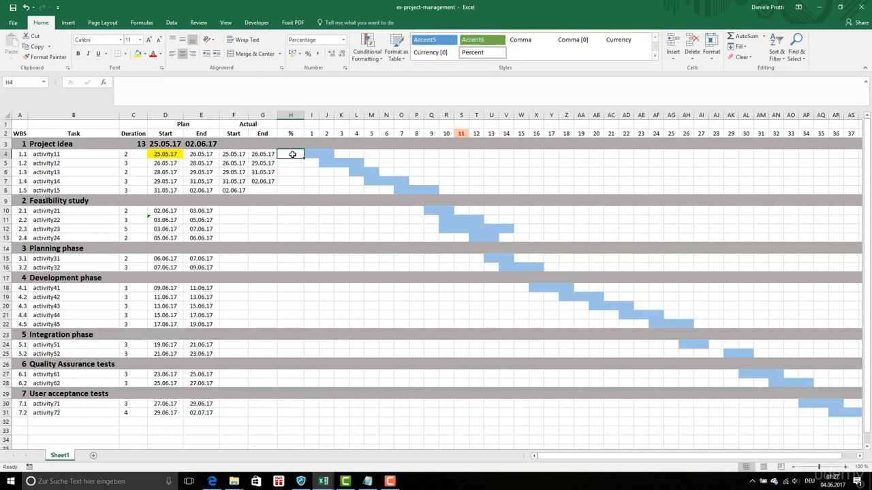
type("=")
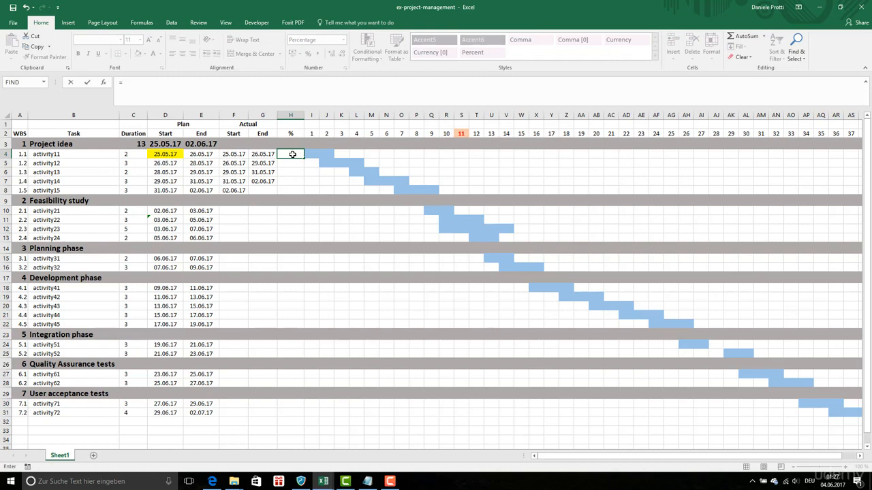
type("IF")
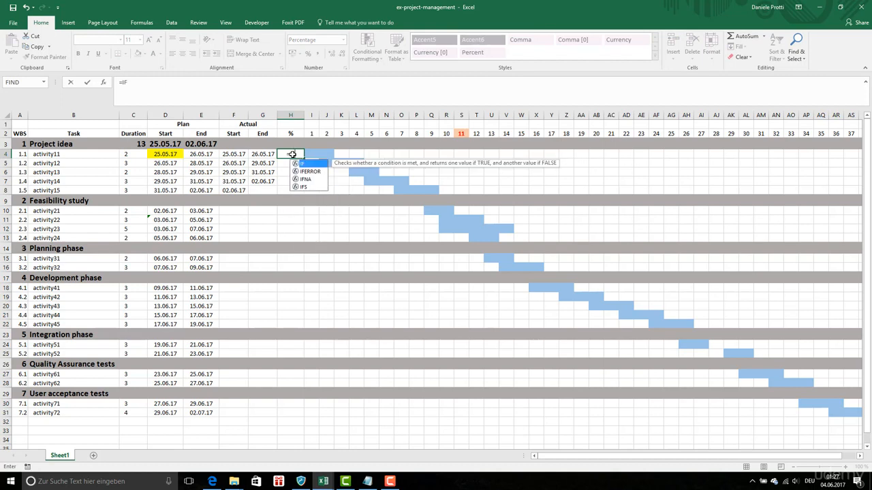
type("(")
left_click(233, 155)
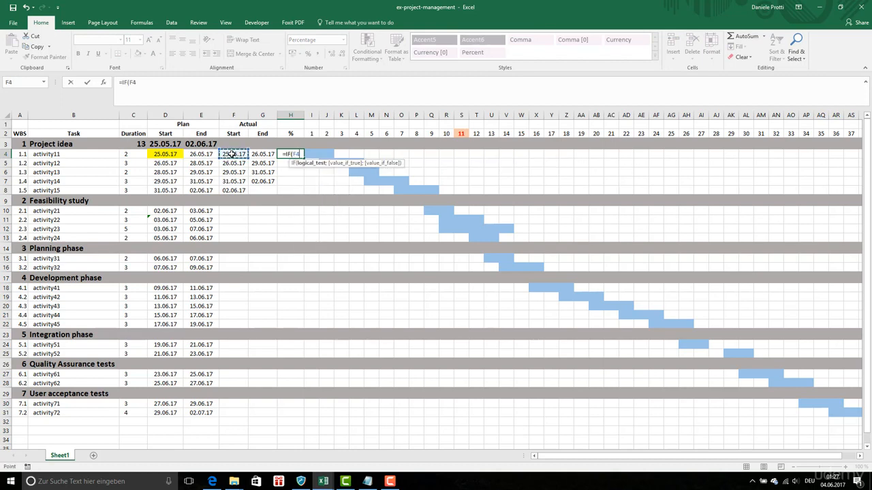
type(">0;")
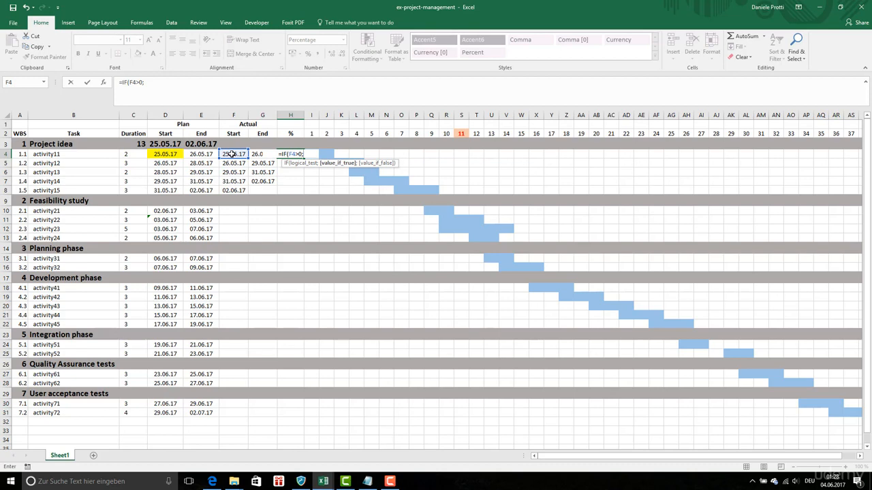
Step: Nest a second IF in the H4 formula's true branch that tests whether the actual end has passed, G4<TODAY()
type("IF(")
left_click(259, 155)
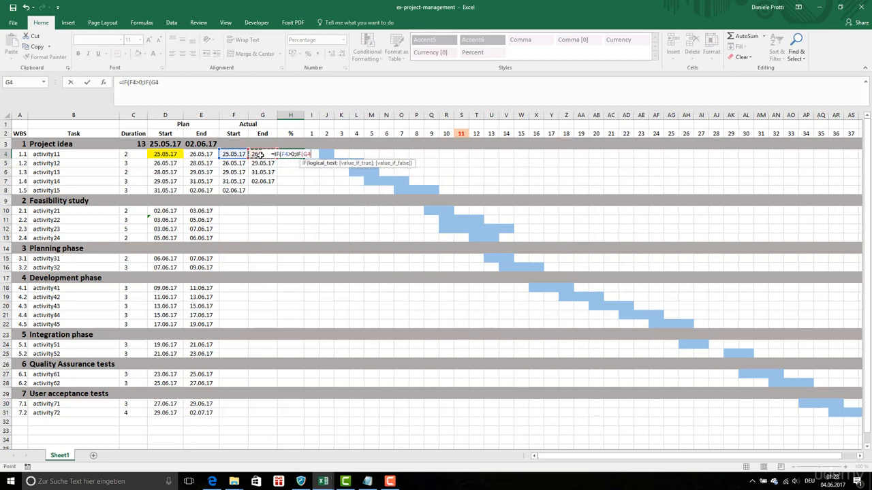
type("<")
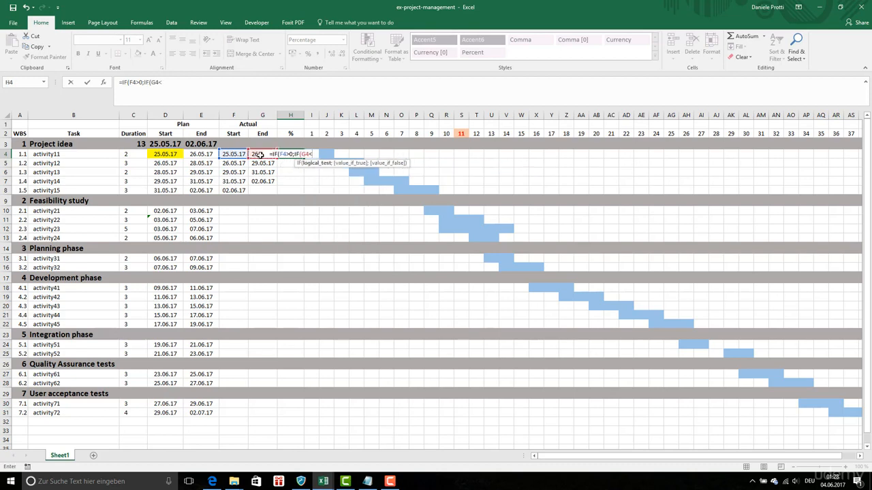
type("TODAY();1")
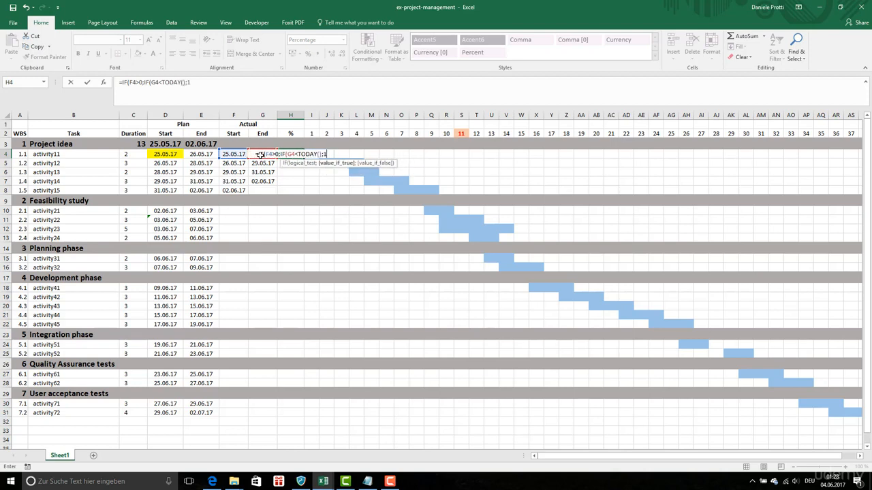
type(";")
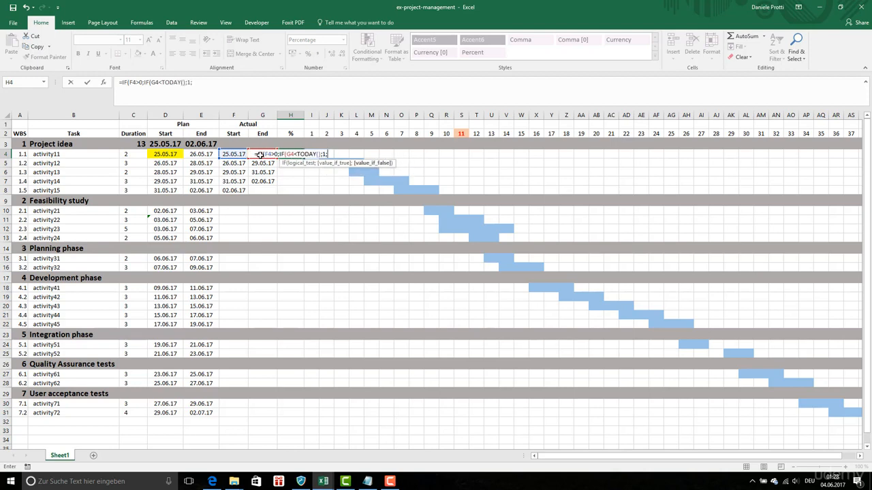
key("BackSpace")
key("BackSpace")
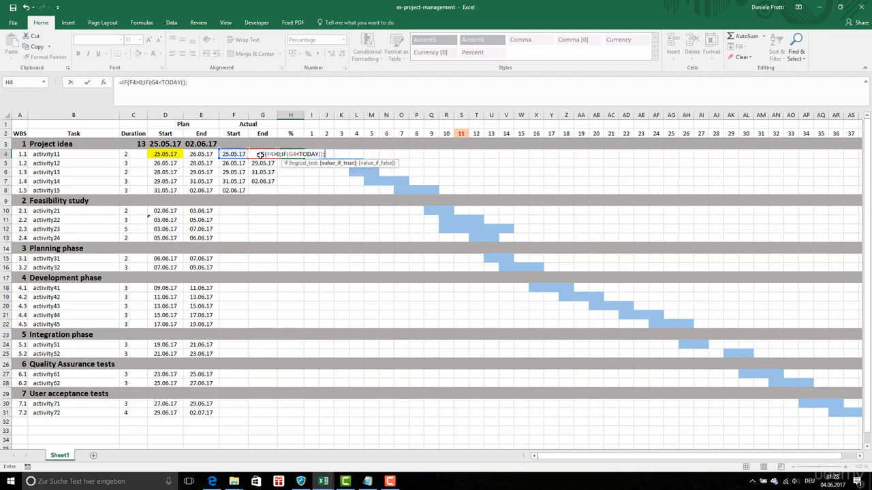
Step: Add the progress ratio (TODAY()-F4)/(G4-F4) to the nested IF in H4 and 0 as the outer IF's false value
type("TODAY()")
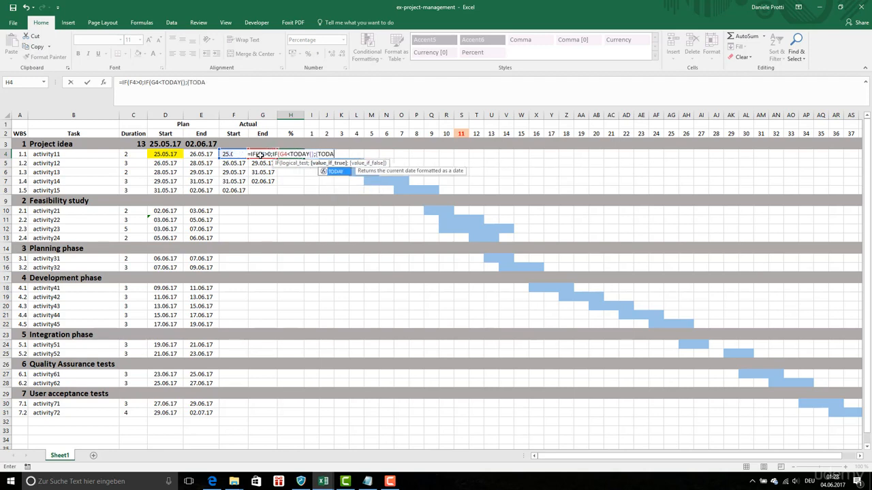
type("-")
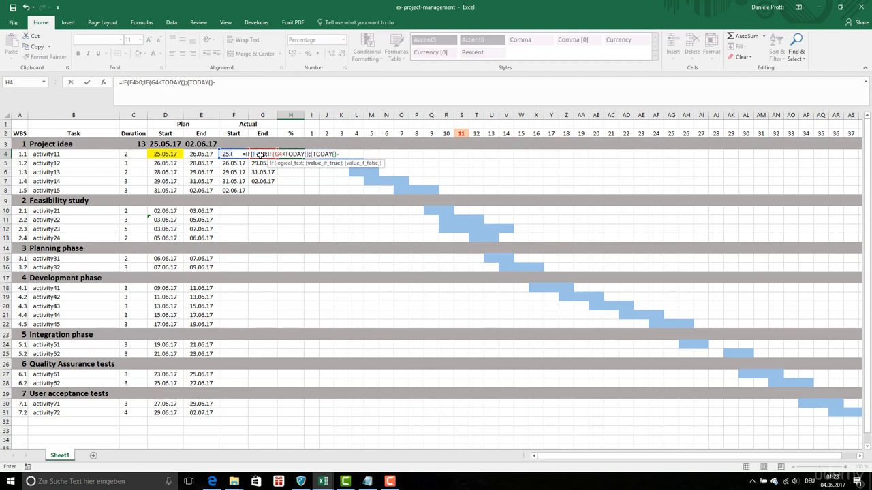
left_click(260, 155)
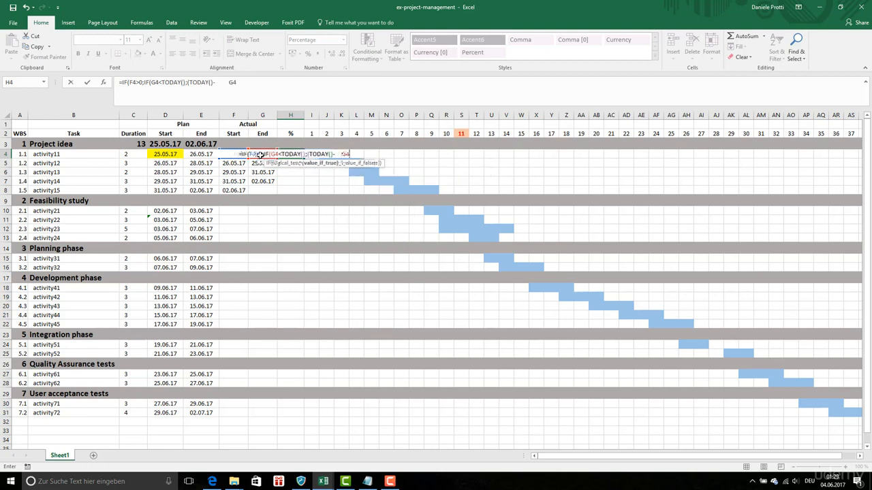
type("-")
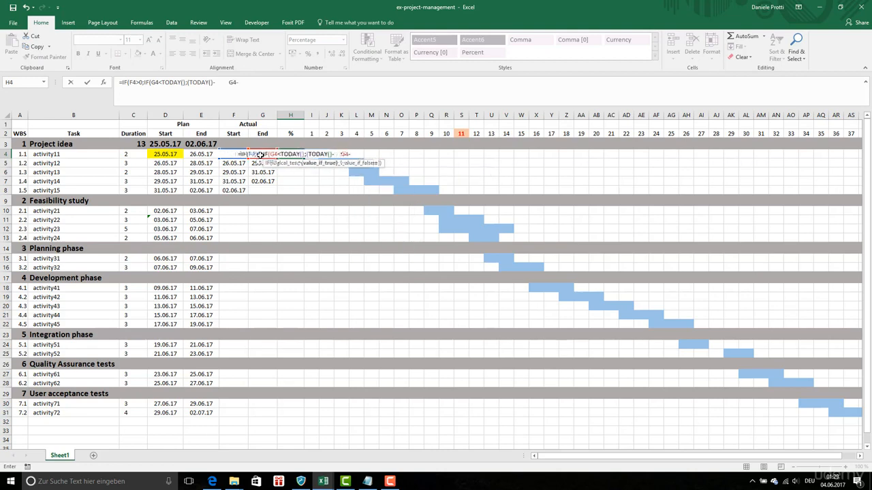
type("F4")
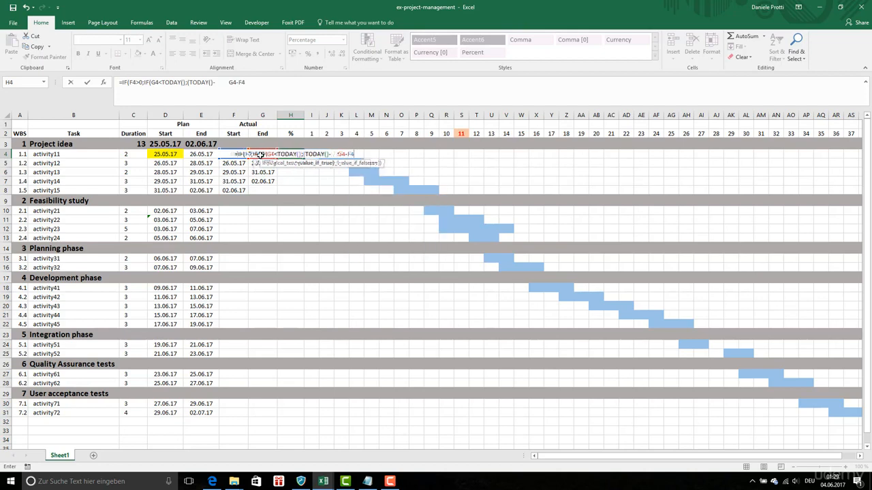
type(")")
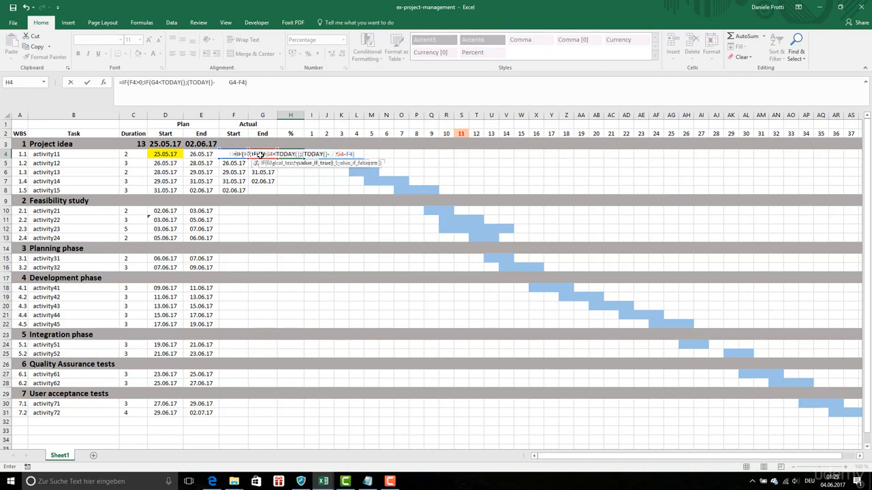
type(";")
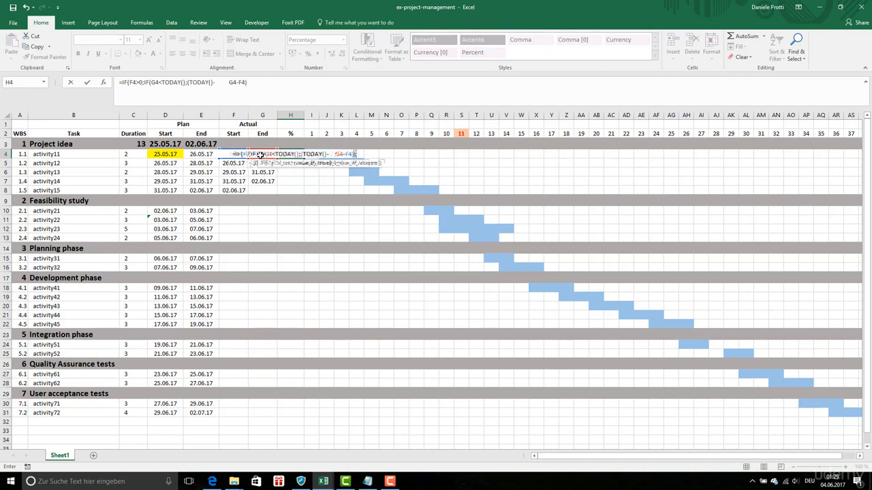
type("0")
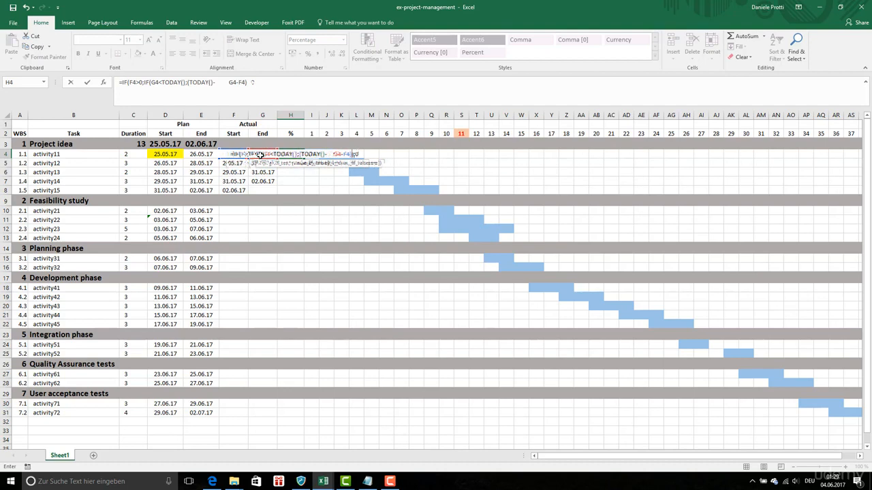
type(")")
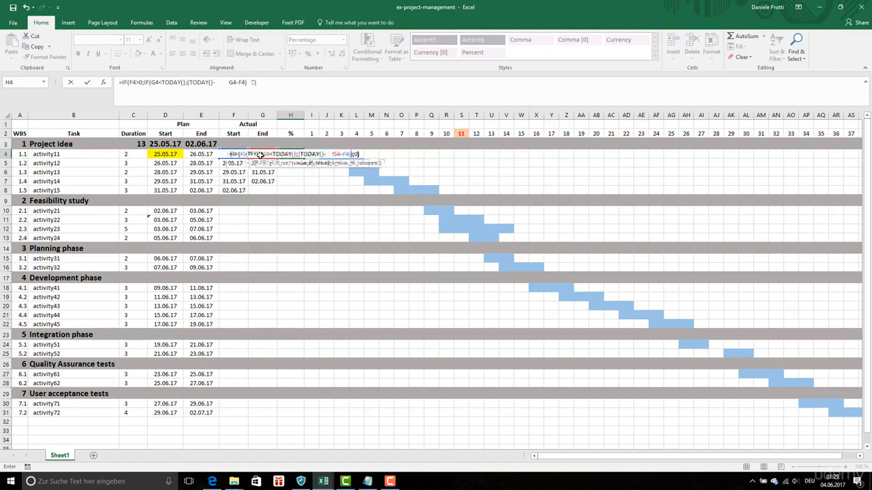
Step: Add 1 as the nested IF's true value in the H4 formula, before the progress ratio, and commit the formula
scroll(259, 155, "down", 1)
left_click(188, 82)
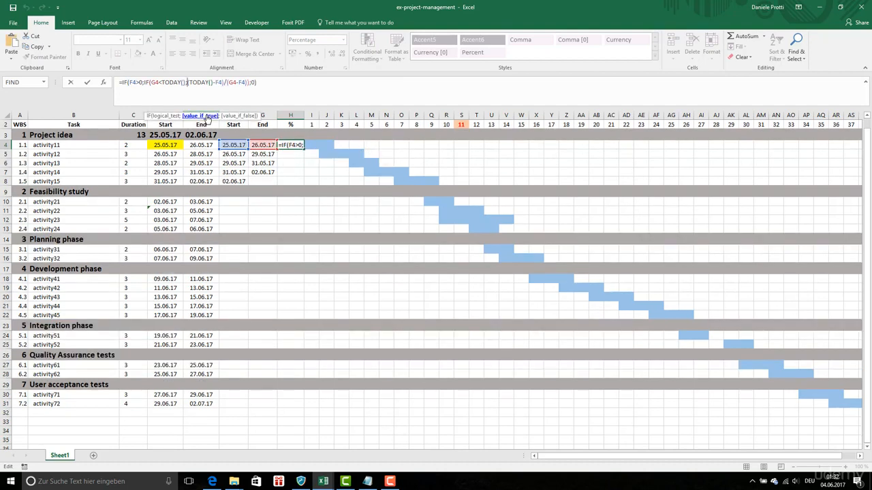
type("1;")
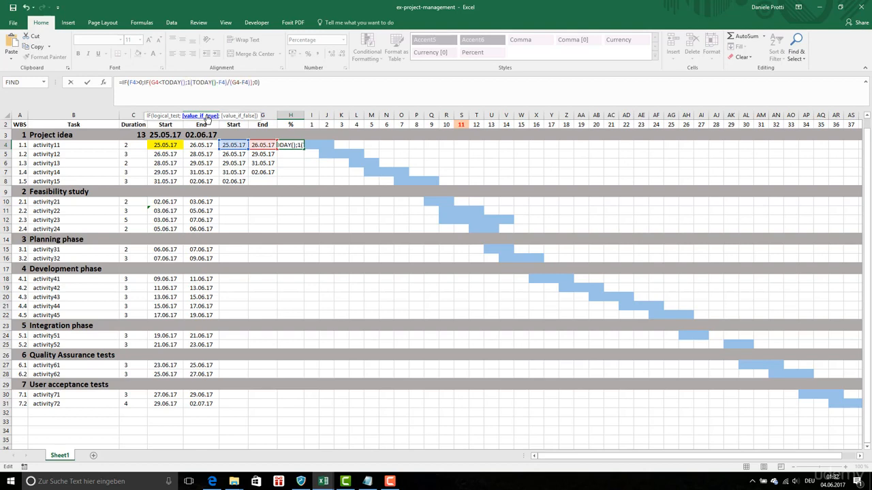
key("Return")
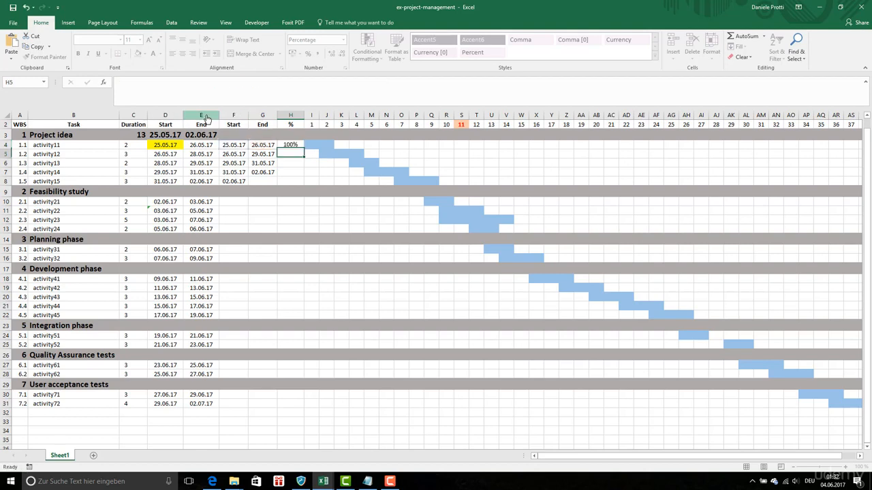
Step: Fill the H4 percentage formula down through activity15 in H8, with activity15's actual end in G8 set to 04.06.17
left_click(292, 145)
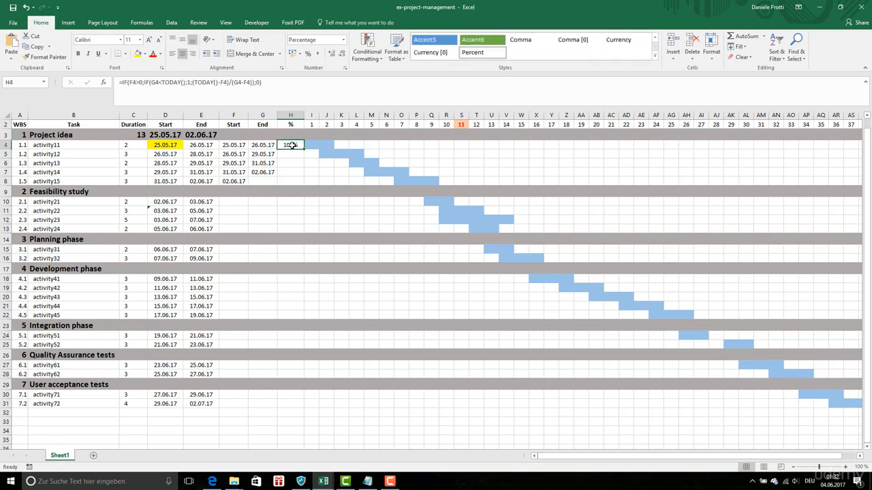
left_click_drag(303, 147, 297, 177)
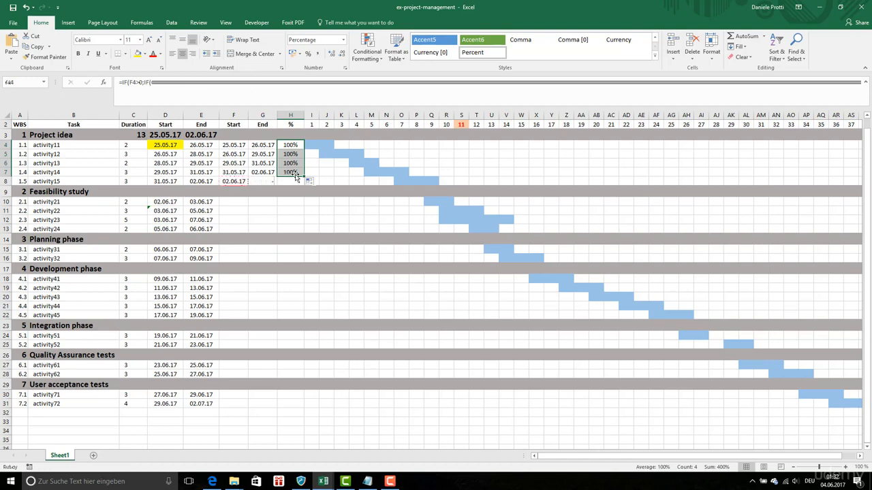
key("ctrl+z")
key("ctrl+z")
key("ctrl+z")
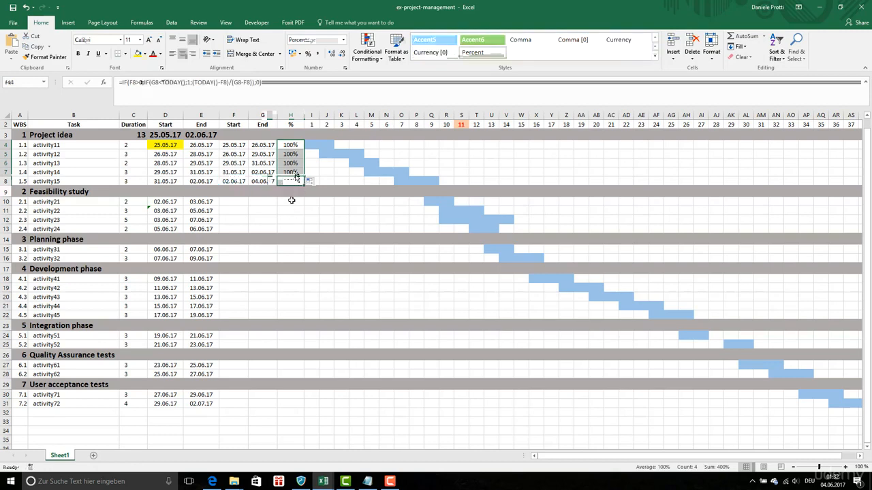
Step: Enter 04.06.17 and 07.06.17 as activity21's actual start and end, and copy the percentage formula from H8 into H10
left_click(225, 202)
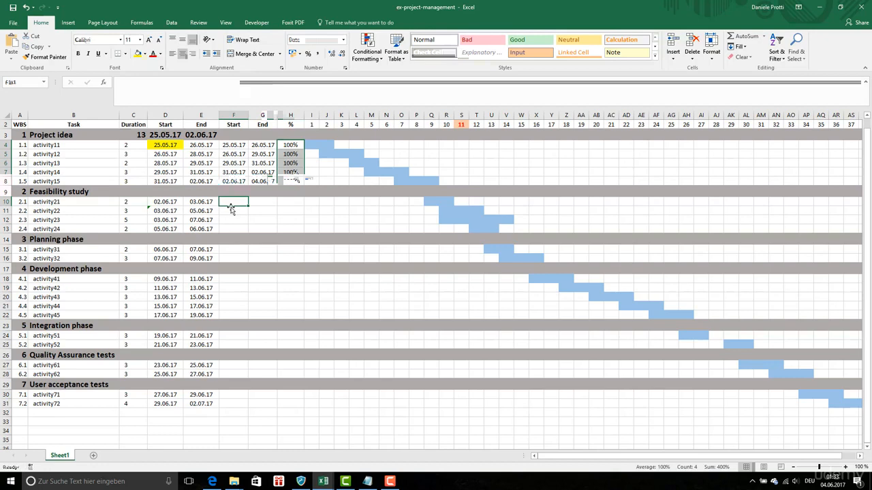
key("ctrl+period")
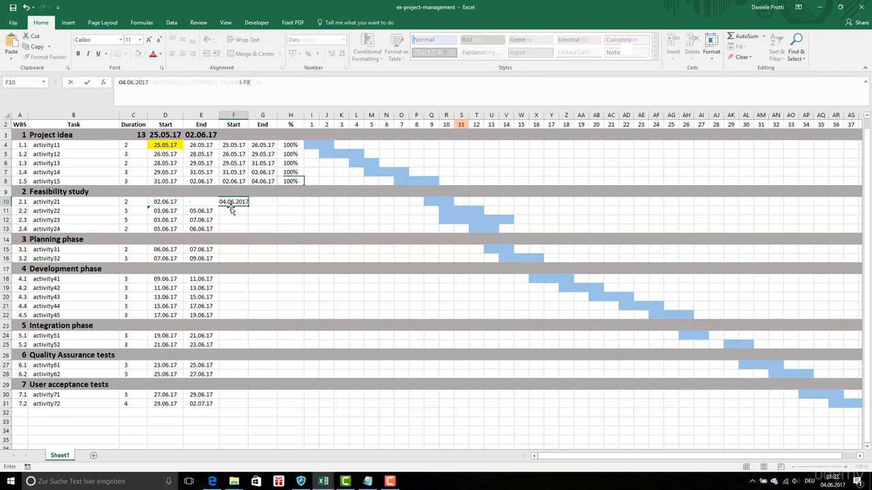
left_click(290, 182)
key("ctrl+c")
left_click(295, 201)
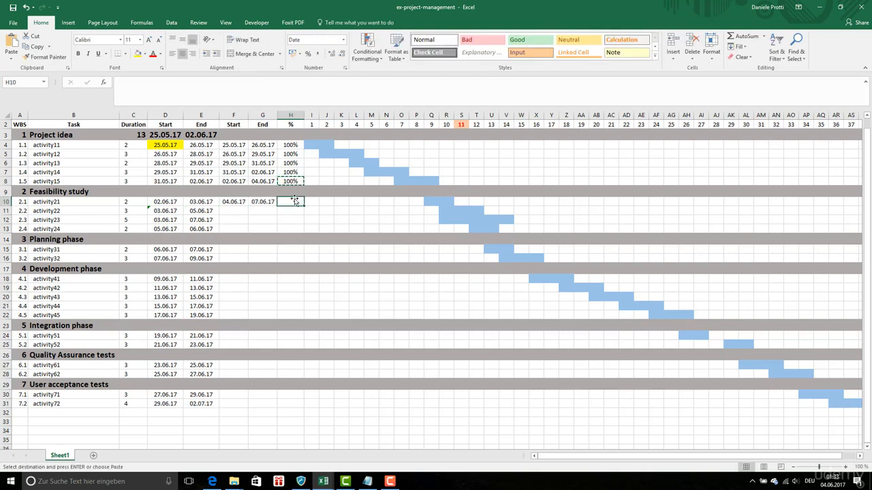
key("ctrl+v")
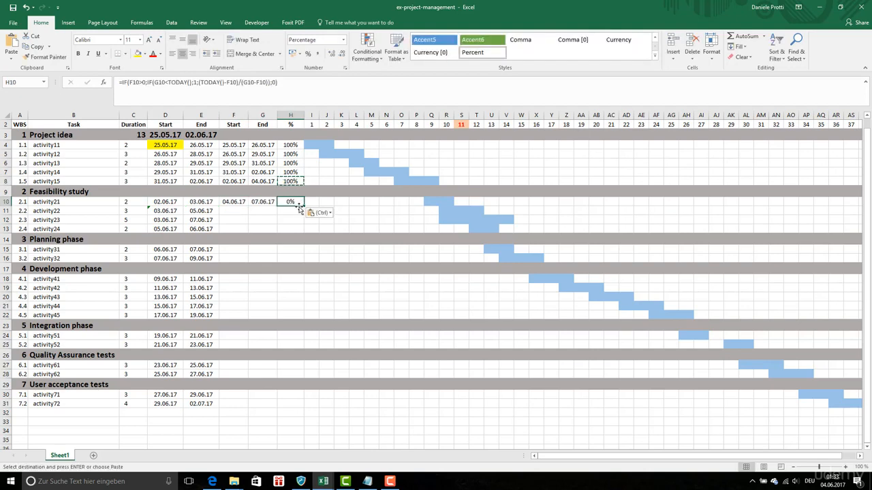
Step: Change activity21's actual start date in F10 to 03.06.17 and check its completion percentage in H10
left_click(232, 202)
double_click(228, 201)
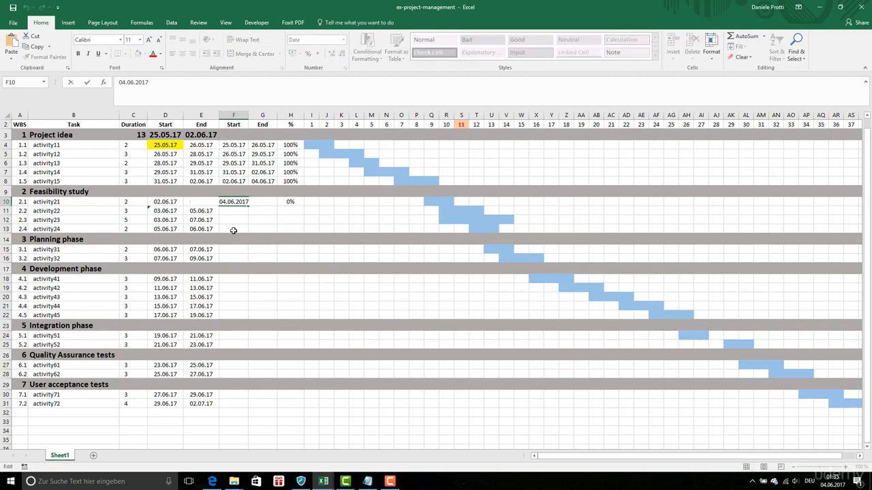
key("BackSpace")
type("3")
key("Return")
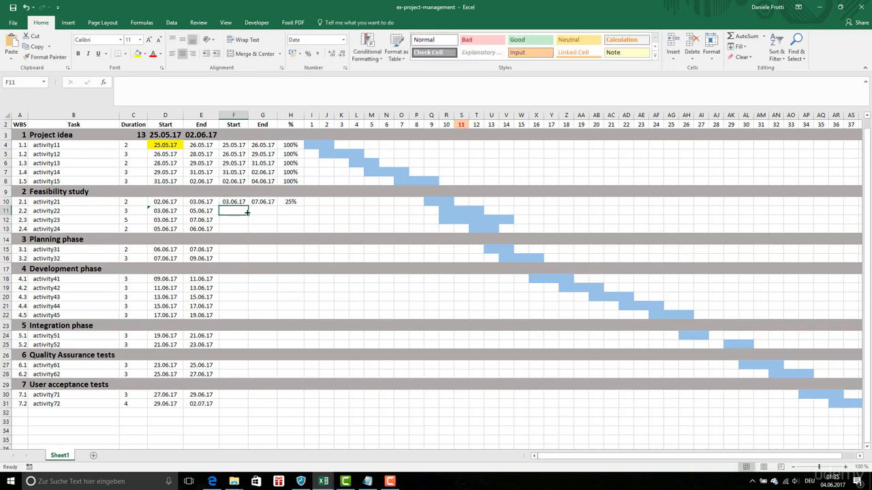
left_click(291, 203)
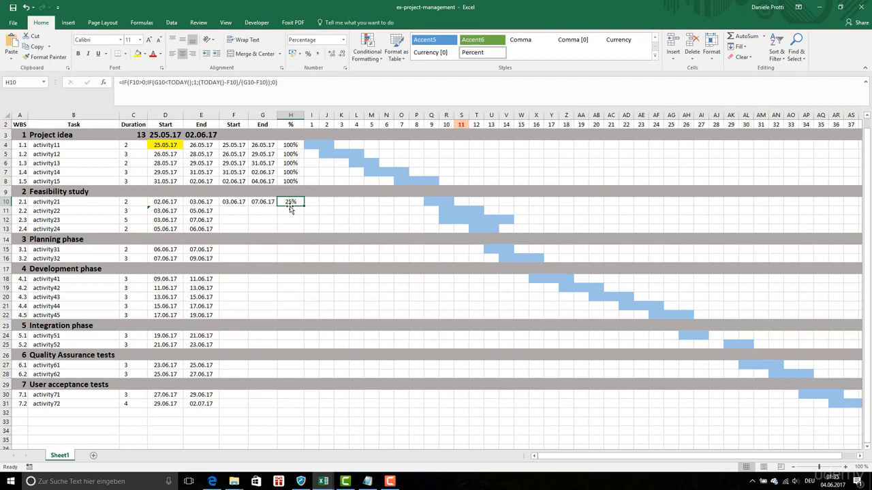
Step: Start a new formula-based conditional formatting rule for the Project idea activities' timeline cells I4:AV8
left_click(311, 154)
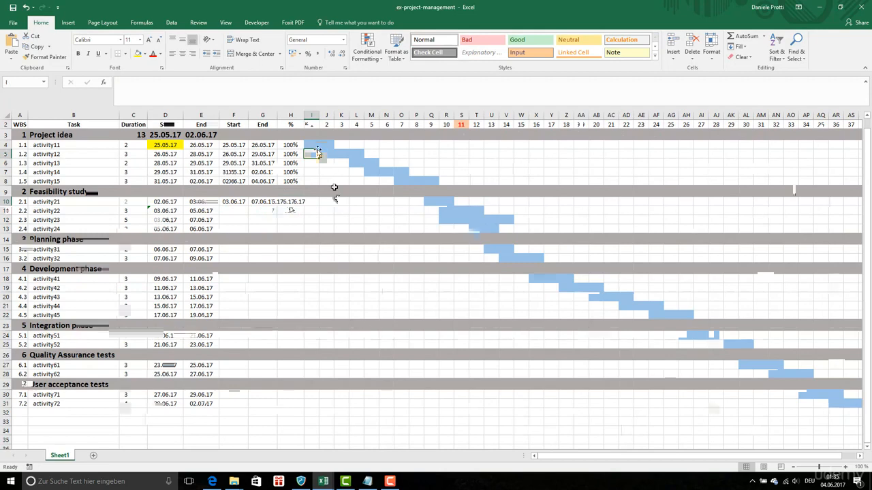
left_click(368, 54)
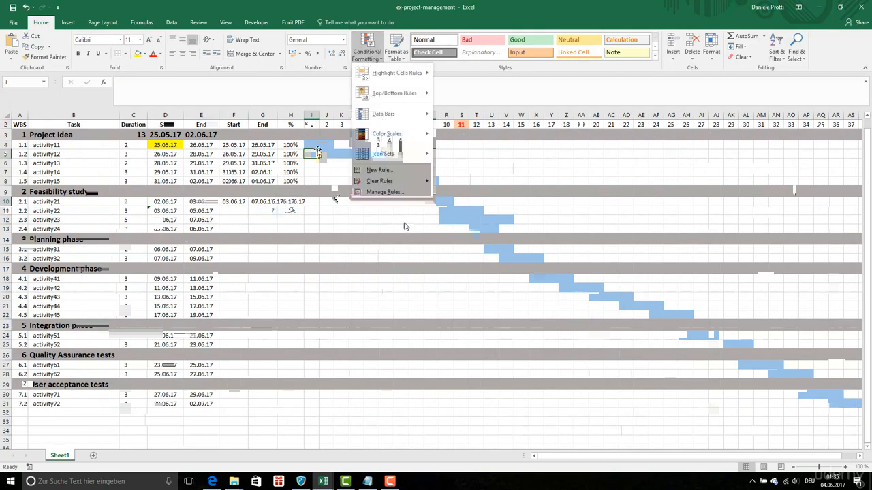
left_click(383, 201)
left_click(446, 207)
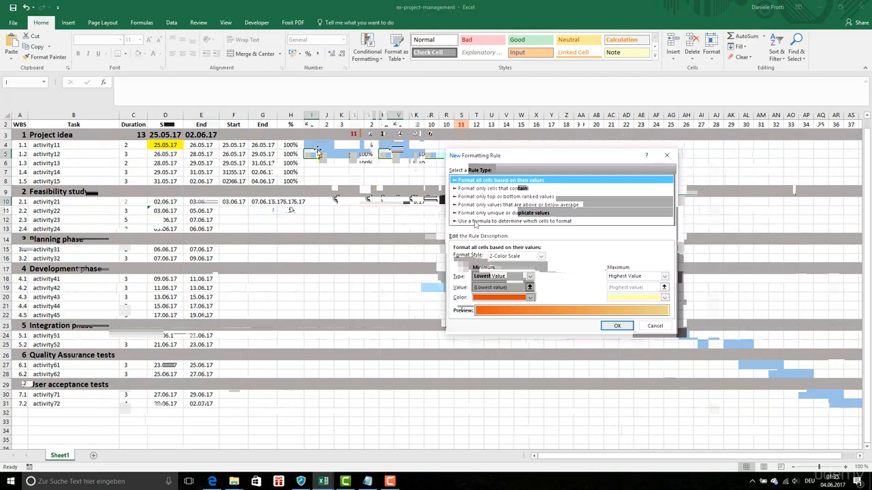
left_click(475, 222)
left_click(469, 258)
Step: Enter an AND formula for the rule testing that ($F$4+I$2-1) is >=$F4 and <= the actual end in column G
type("=AND(")
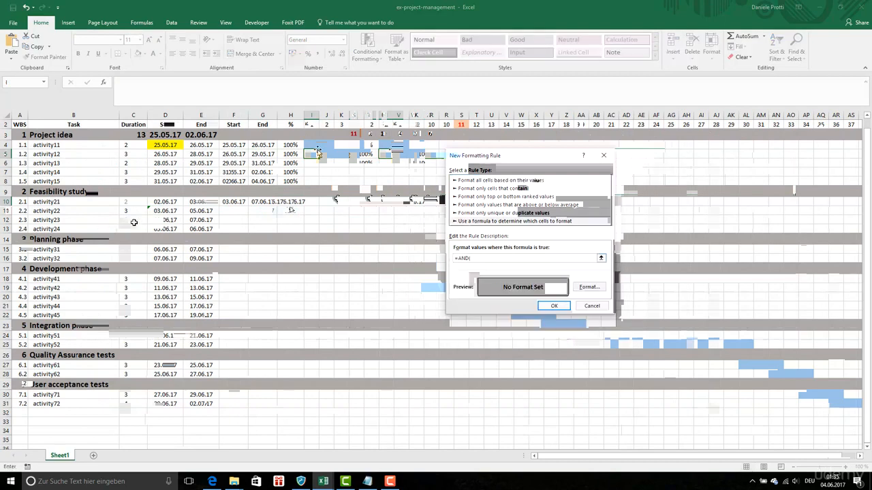
scroll(136, 196, "right", 1)
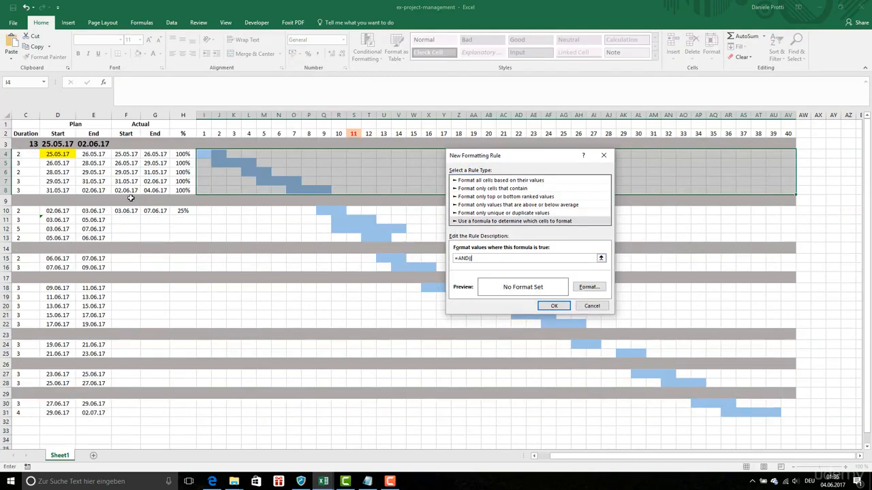
left_click(130, 154)
type("+")
type("I$2-1)>=$F4")
type("$G$4")
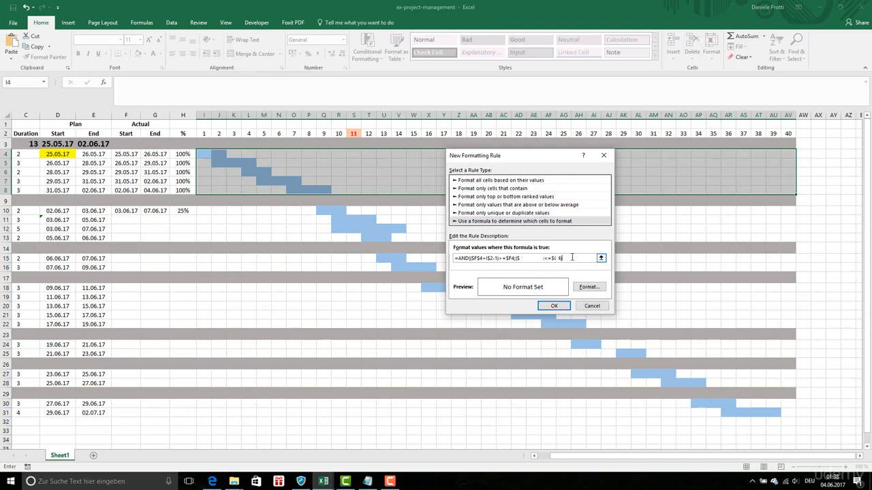
Step: Give the rule a thin vertical-stripe pattern fill in the automatic color and apply it to the timeline
left_click(589, 287)
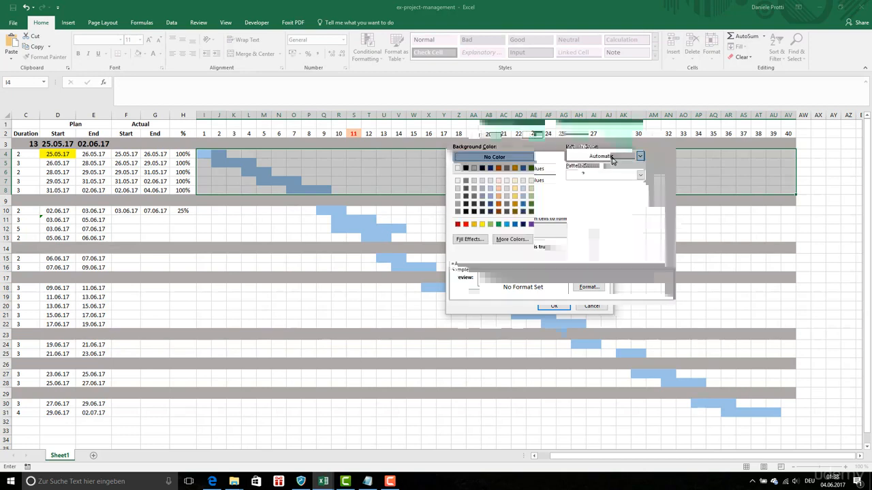
left_click(640, 175)
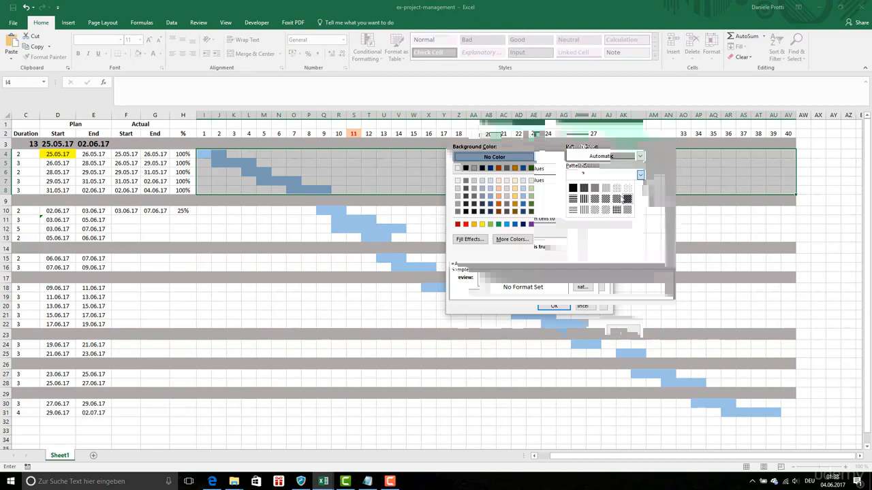
left_click(606, 194)
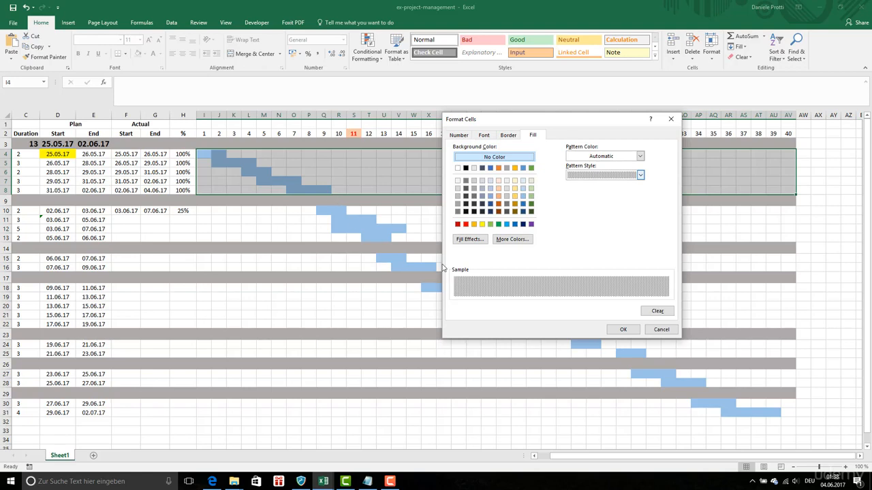
left_click(624, 330)
left_click(555, 306)
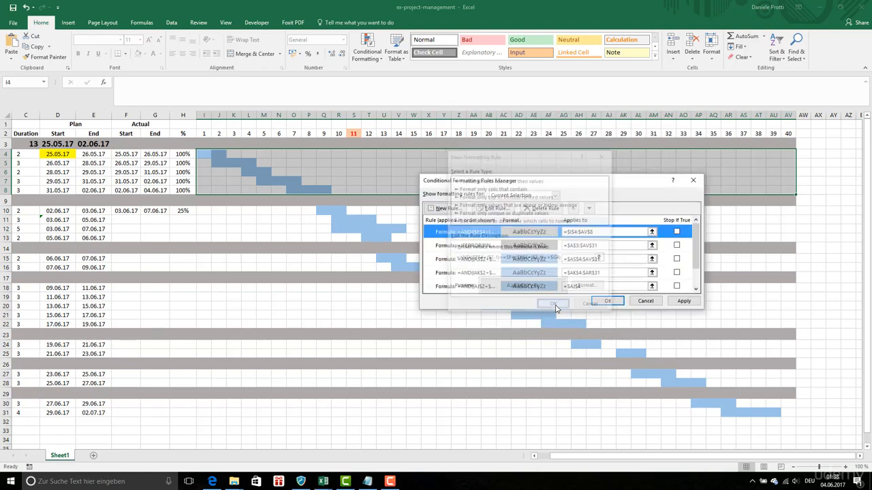
left_click(604, 303)
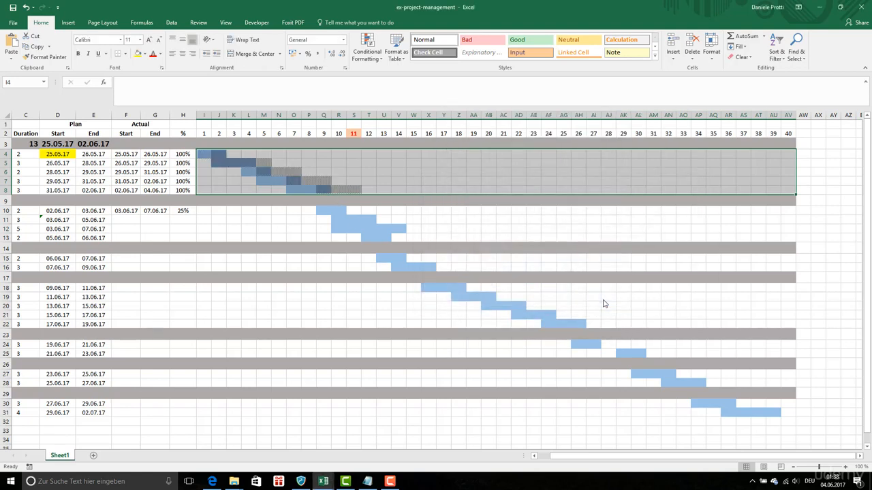
left_click(649, 257)
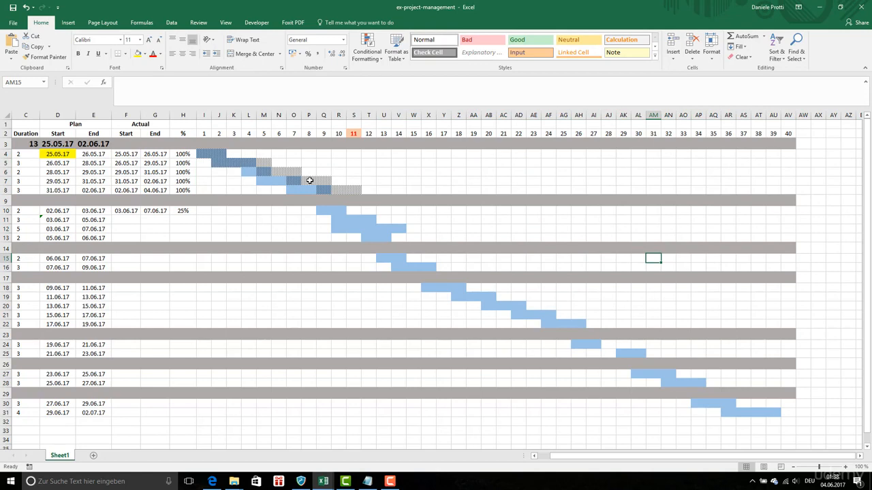
Step: Insert a blank row above row 1 and place a form-control check box above the % column
left_click(5, 126)
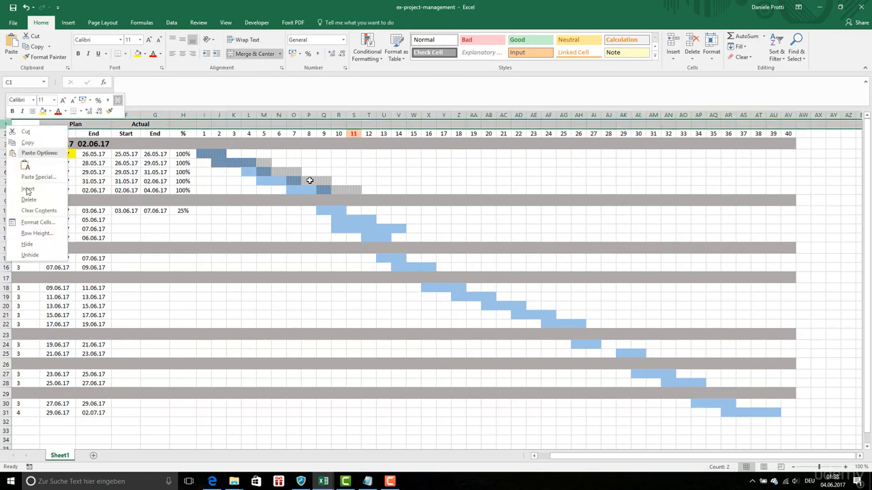
right_click(6, 126)
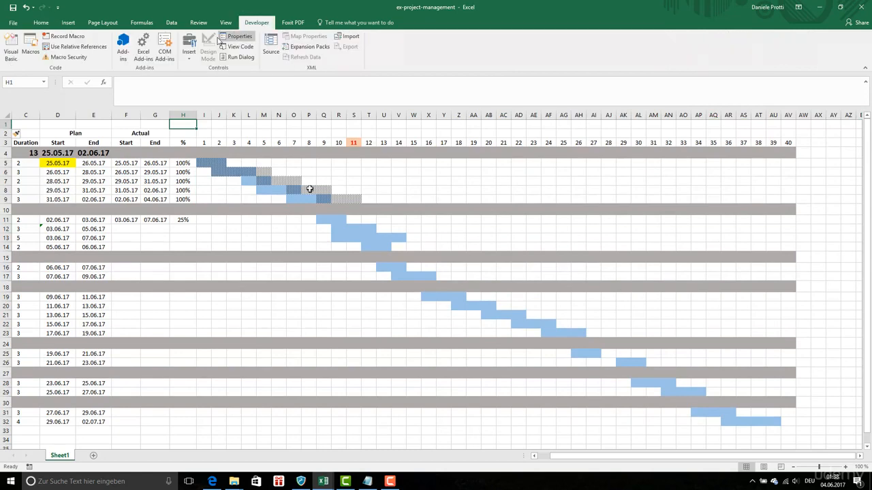
left_click(188, 47)
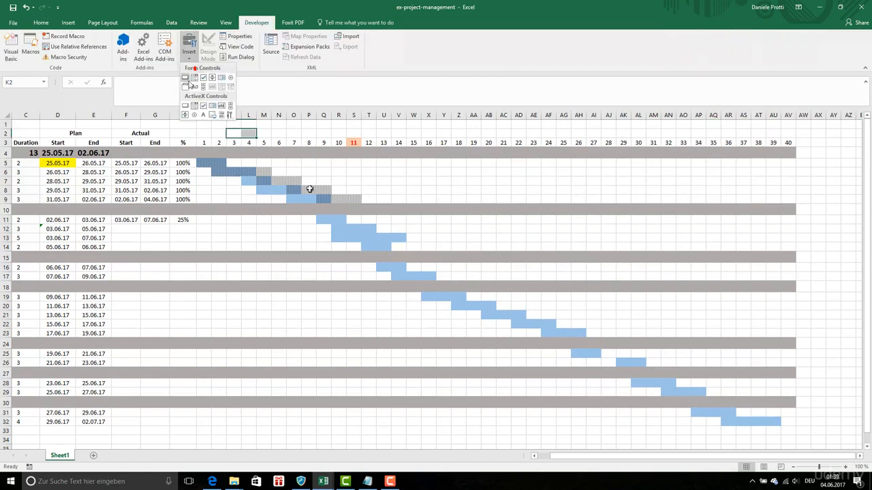
left_click(203, 77)
left_click(172, 122)
Step: Label the check box "Show progress" and clear its check mark
right_click(187, 127)
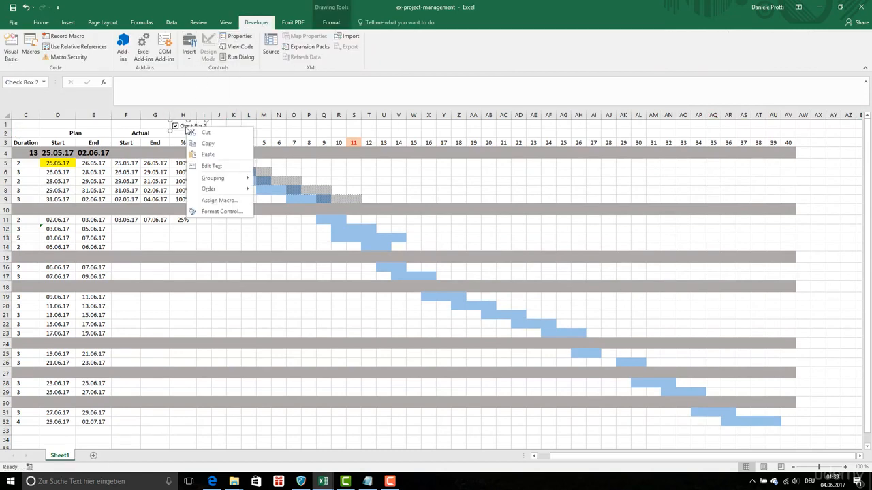
left_click(211, 165)
type("Show progress")
right_click(226, 131)
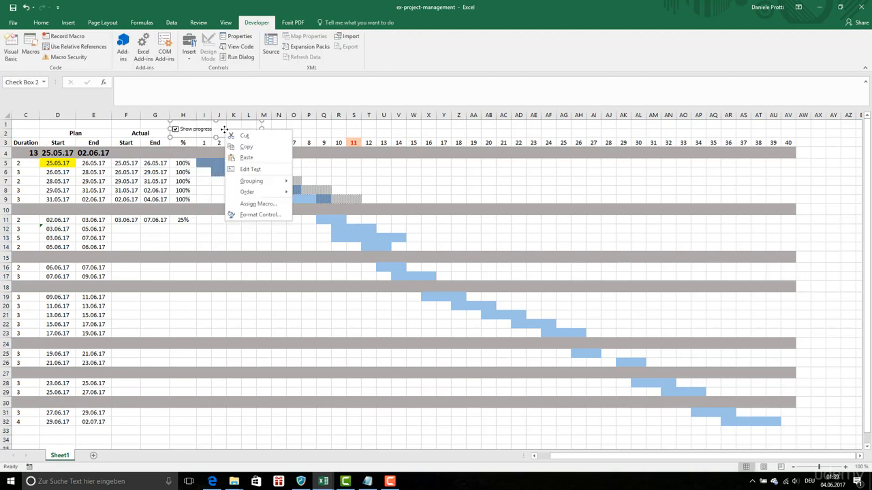
key("Escape")
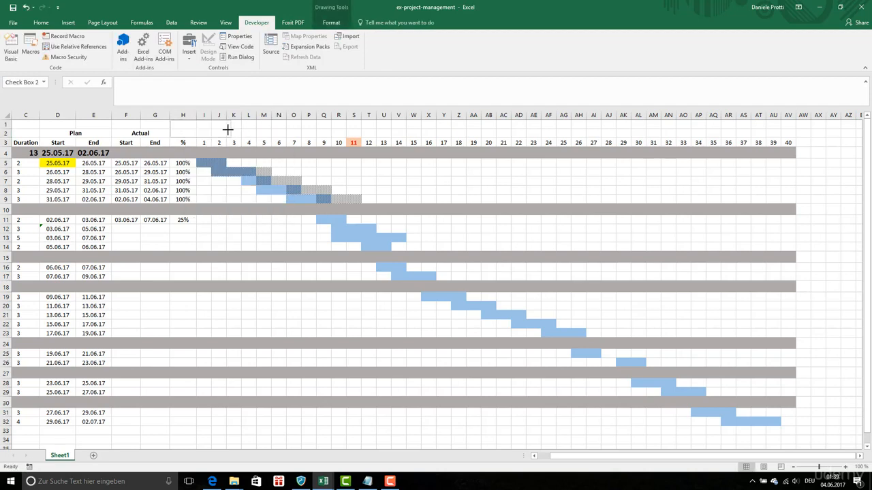
left_click_drag(195, 135, 195, 135)
left_click(247, 132)
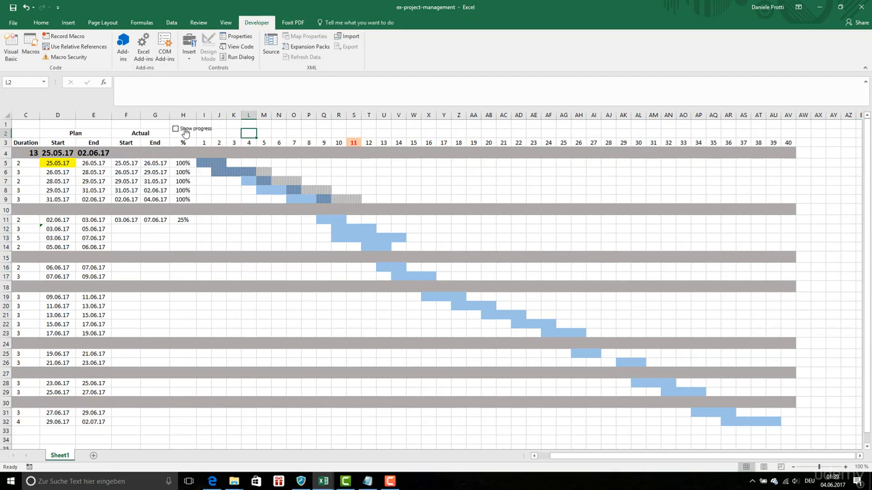
Step: Name cell AX2 rngShowProgress and enter TRUE in it
left_click(27, 81)
type("ShowProgress")
key("Return")
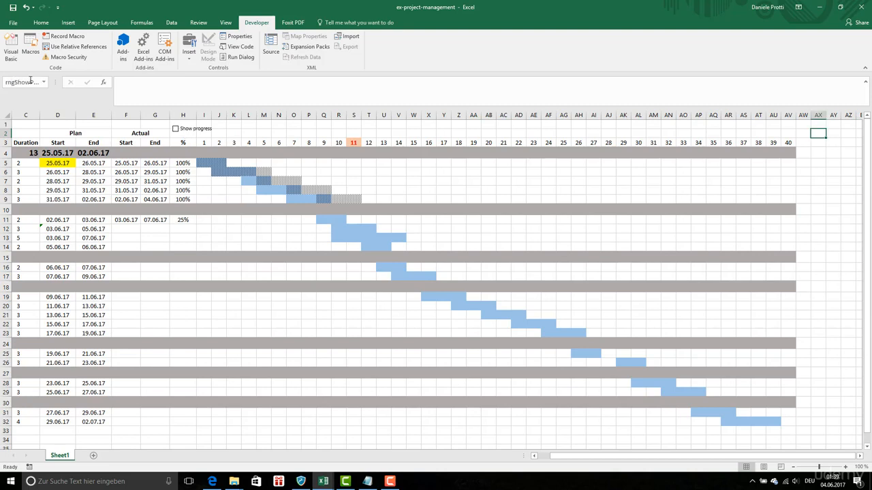
type("TRUE")
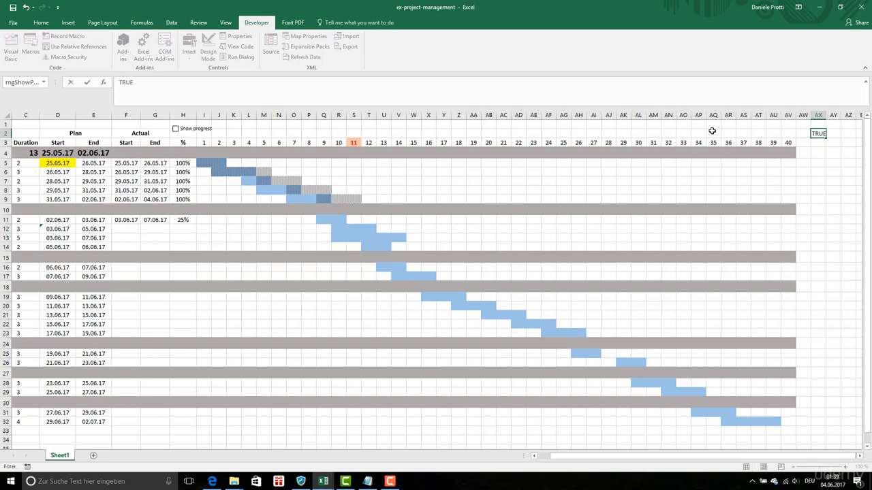
key("Return")
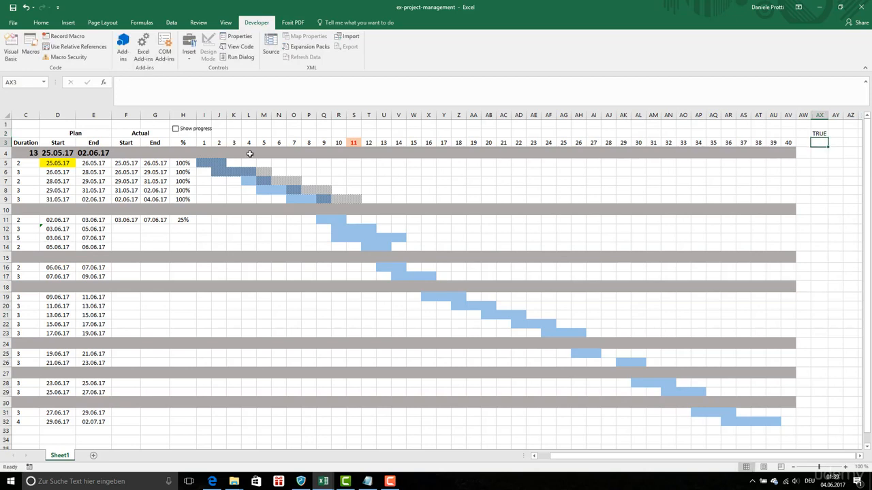
Step: Link the Show progress check box to cell AX2 and widen column AX to fit its value
right_click(184, 129)
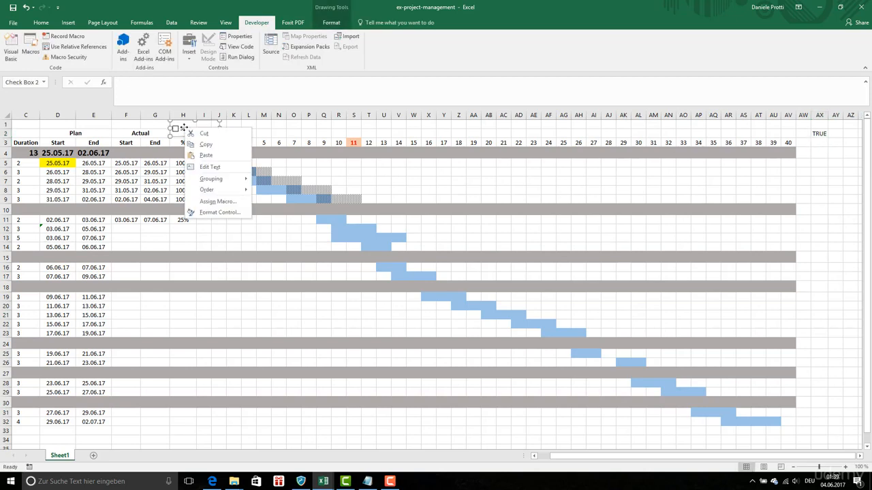
left_click(211, 214)
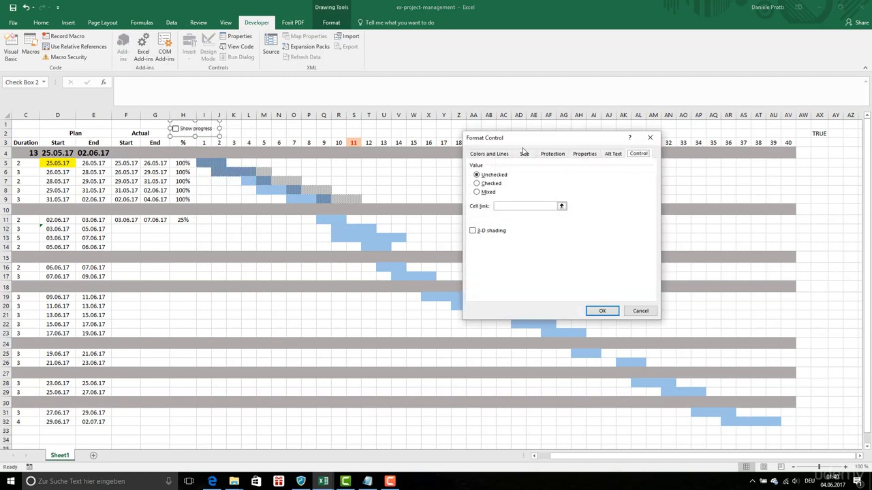
left_click(508, 205)
left_click(820, 133)
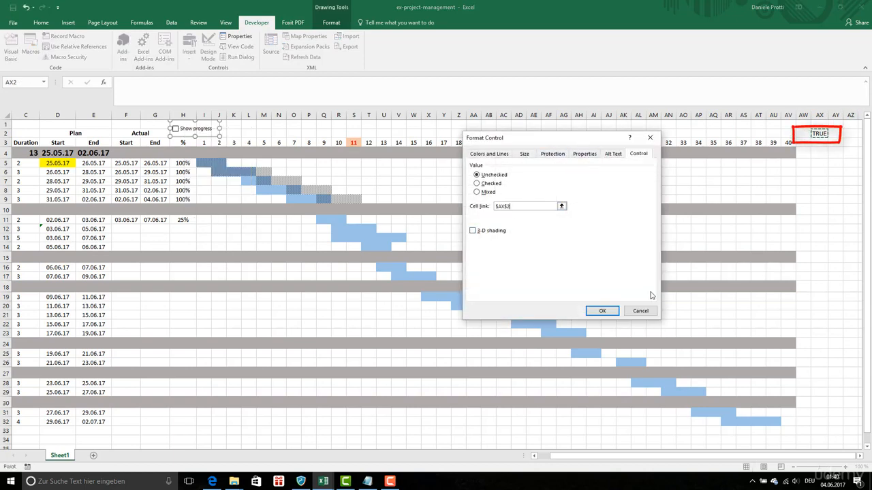
left_click(612, 314)
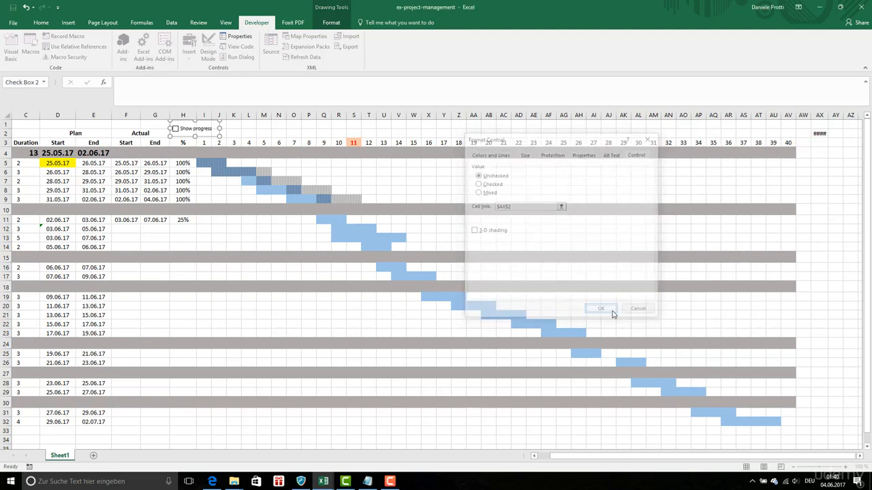
left_click_drag(827, 117, 835, 117)
left_click(825, 135)
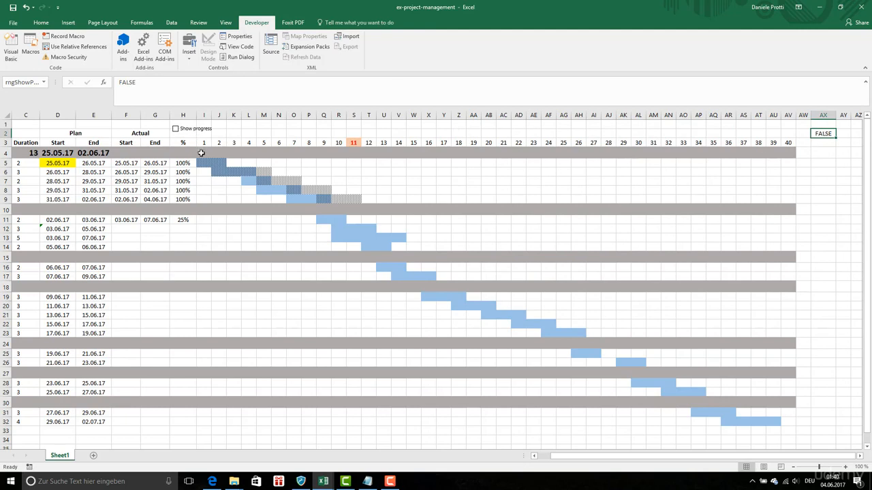
Step: Add $AX$2 as a third AND condition to the striped progress formatting rule for the timeline range I5:AV9
left_click_drag(207, 164, 785, 197)
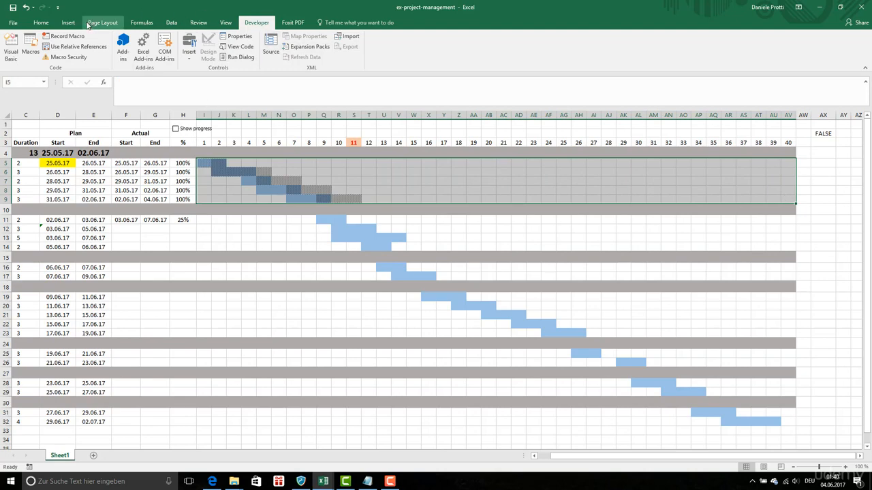
left_click(41, 22)
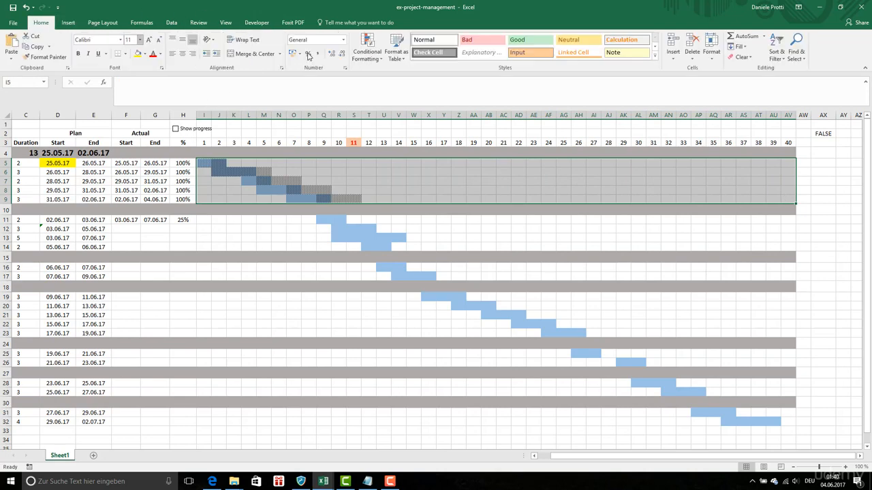
left_click(374, 63)
left_click(393, 190)
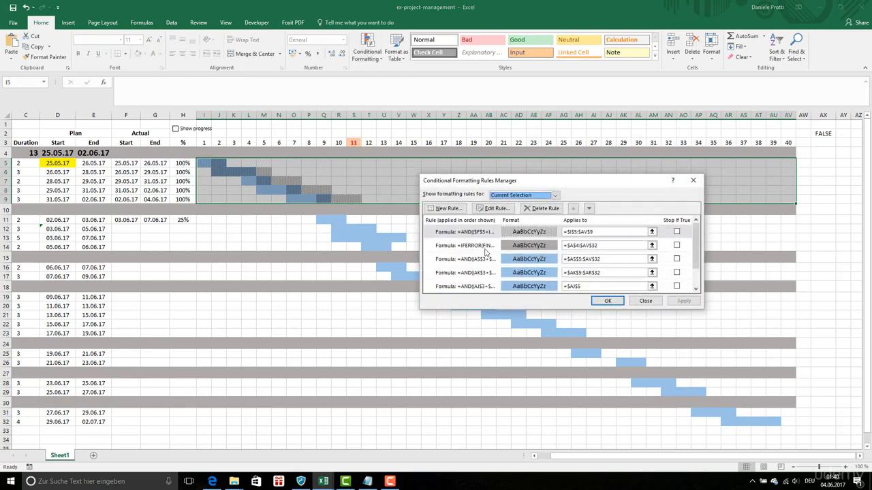
left_click(527, 232)
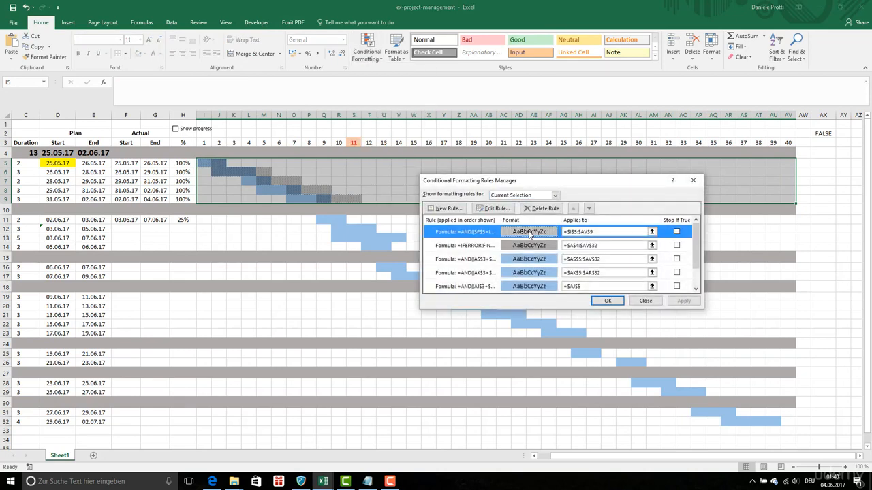
left_click(495, 208)
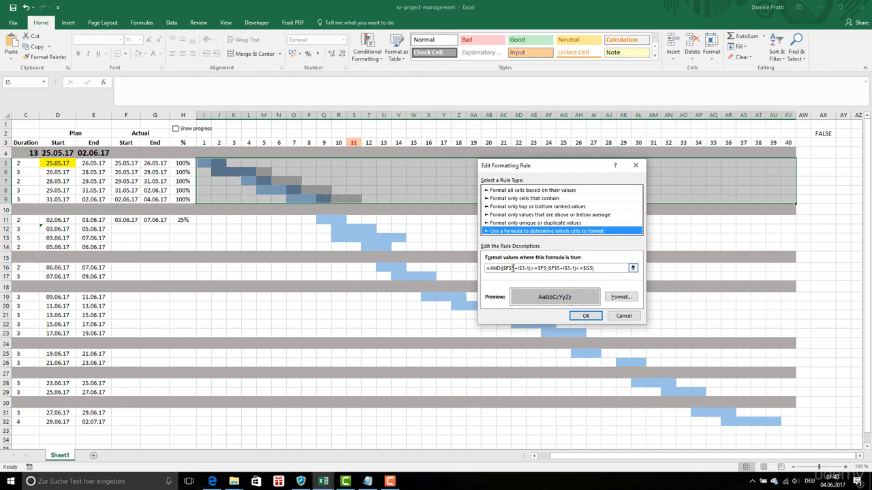
left_click(606, 270)
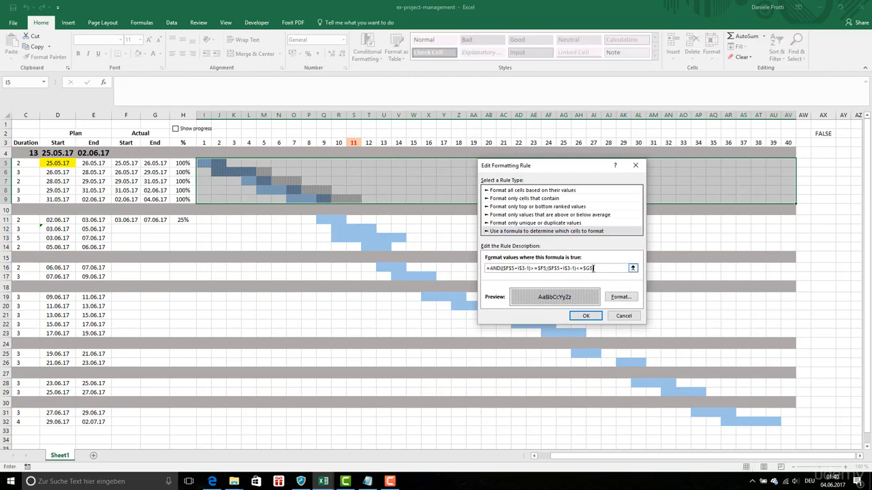
type(";")
left_click(823, 134)
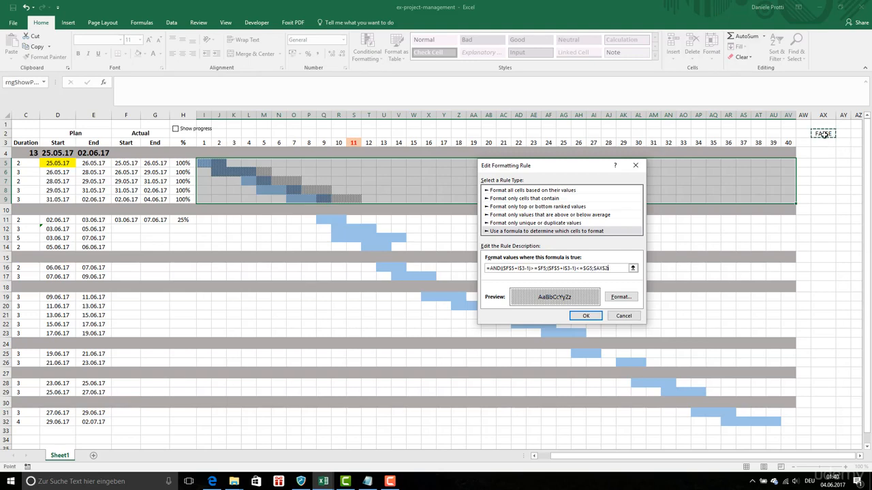
left_click(585, 316)
left_click(606, 301)
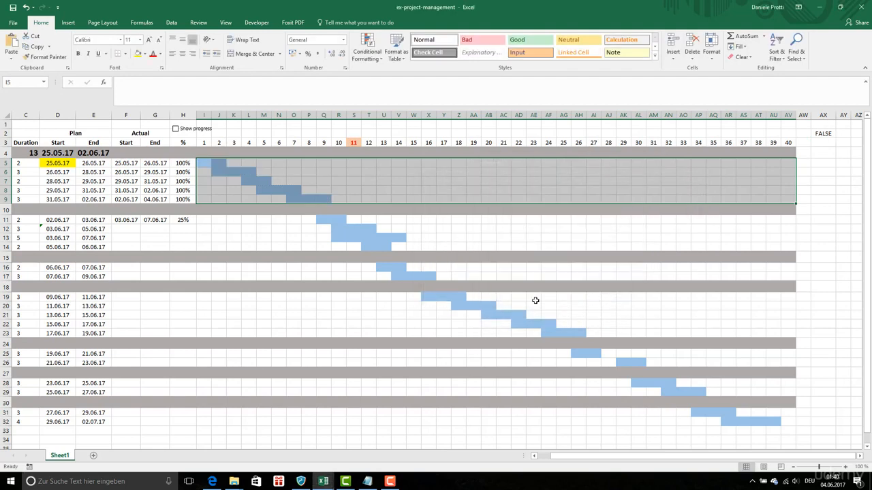
Step: Toggle the Show progress check box repeatedly to test whether it hides and shows the progress bars
left_click(265, 254)
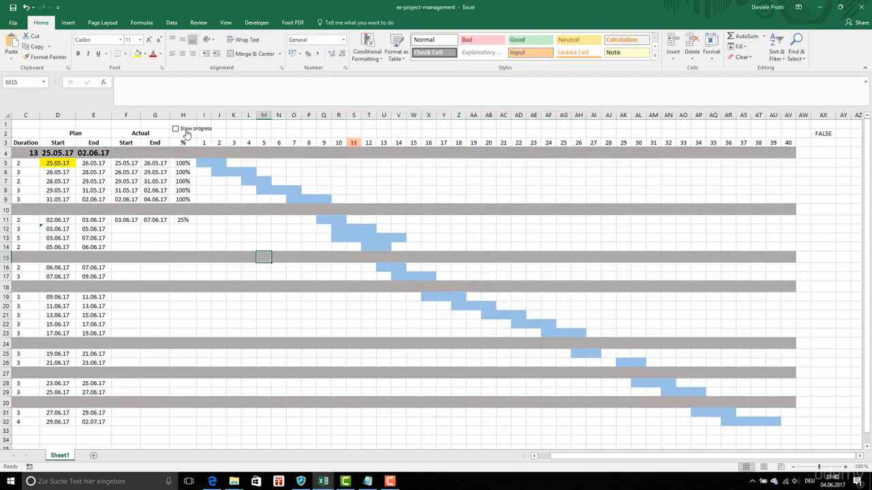
left_click(188, 131)
left_click(187, 131)
left_click(187, 131)
left_click(188, 132)
left_click(188, 132)
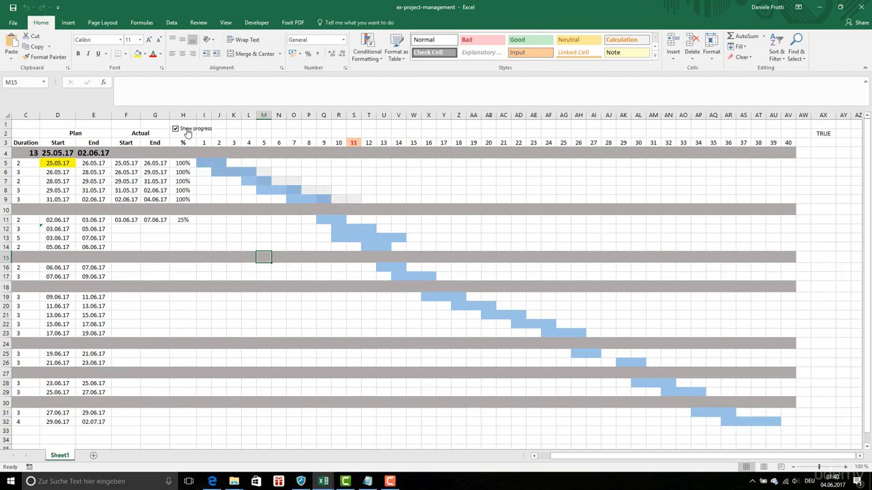
left_click(187, 131)
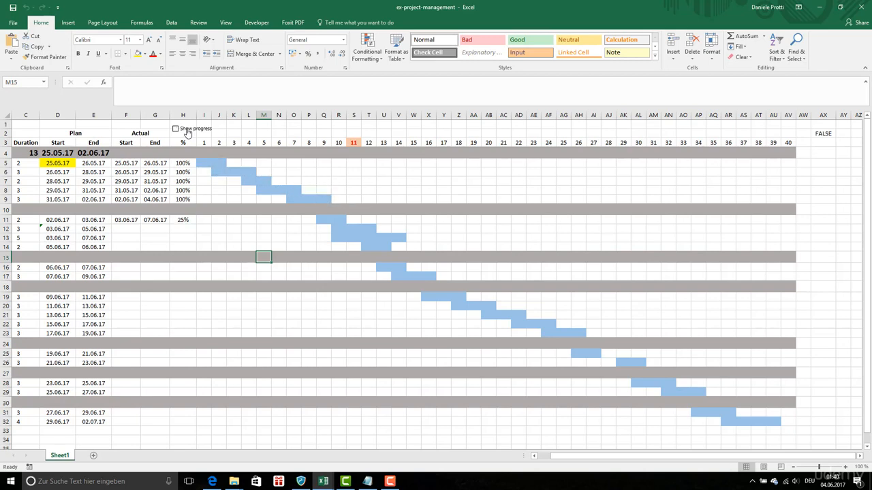
left_click(188, 130)
left_click(176, 130)
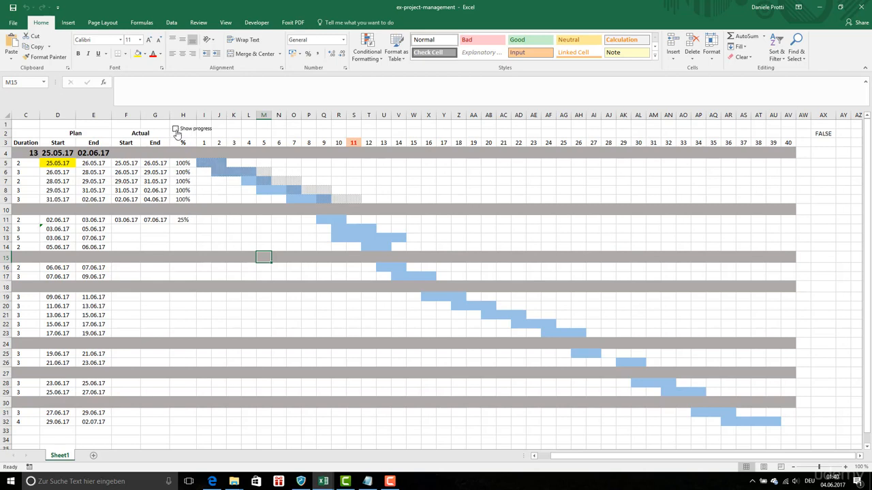
left_click(177, 130)
left_click(177, 130)
left_click(176, 130)
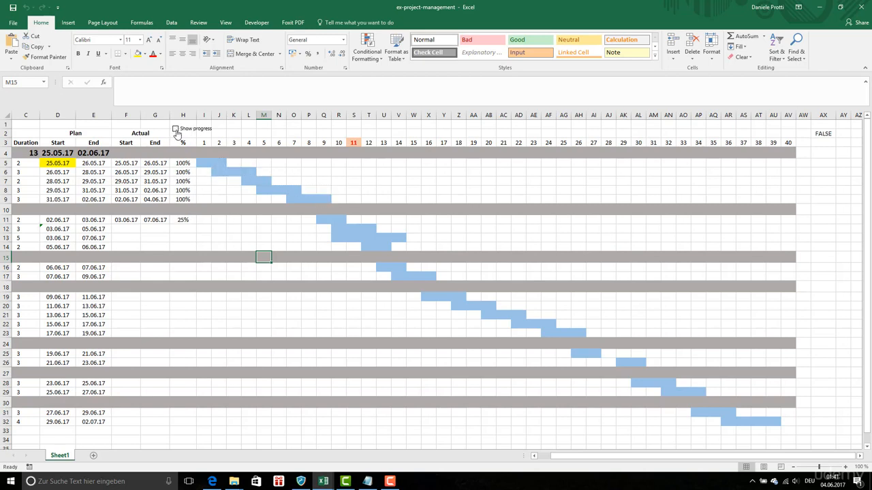
left_click(176, 130)
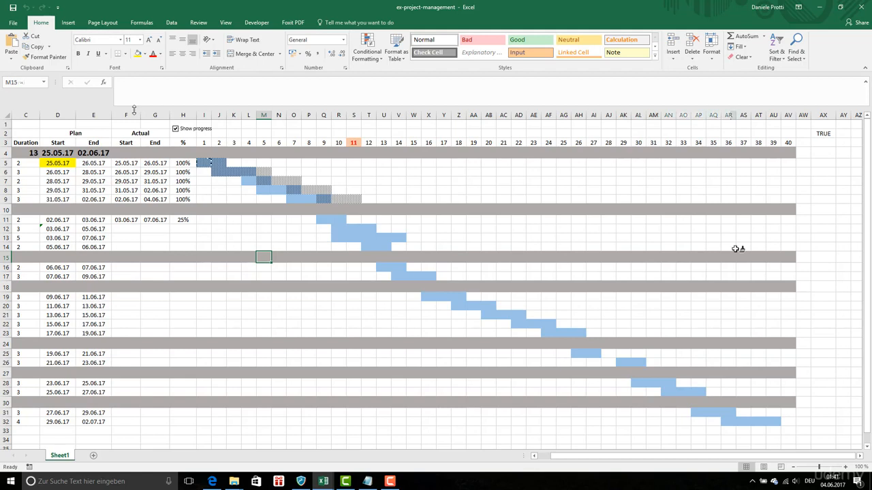
Step: Copy cell I5's formatting to the timeline range I11:AV14 and leave Show progress checked after toggling it
left_click_drag(203, 220, 781, 250)
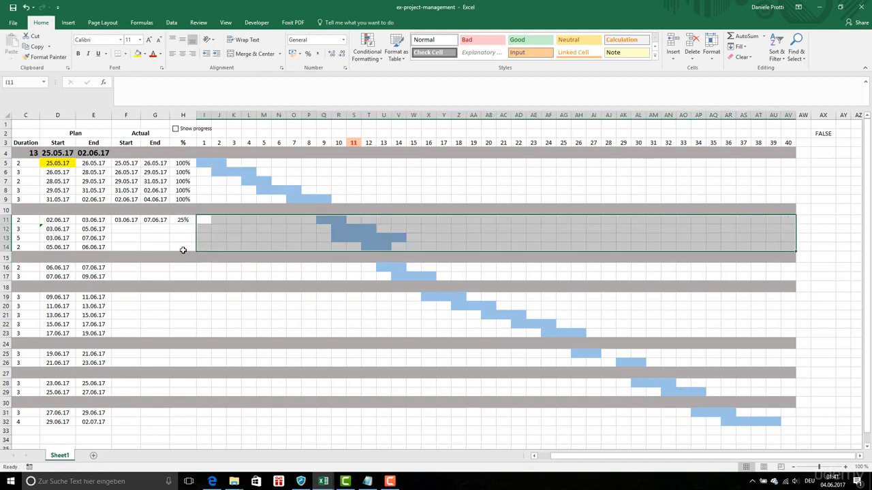
left_click(190, 230)
left_click(190, 131)
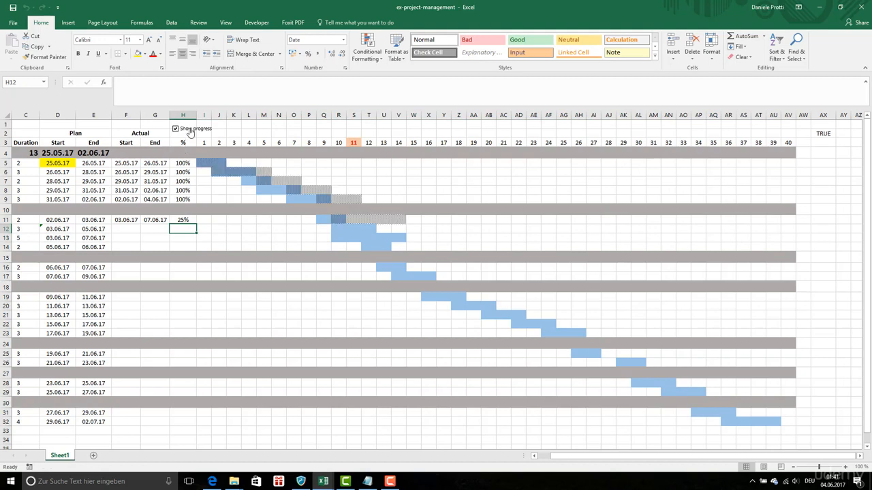
left_click(191, 131)
left_click(191, 130)
Step: Open the striped progress formatting rule of cell I5 for editing
left_click(207, 164)
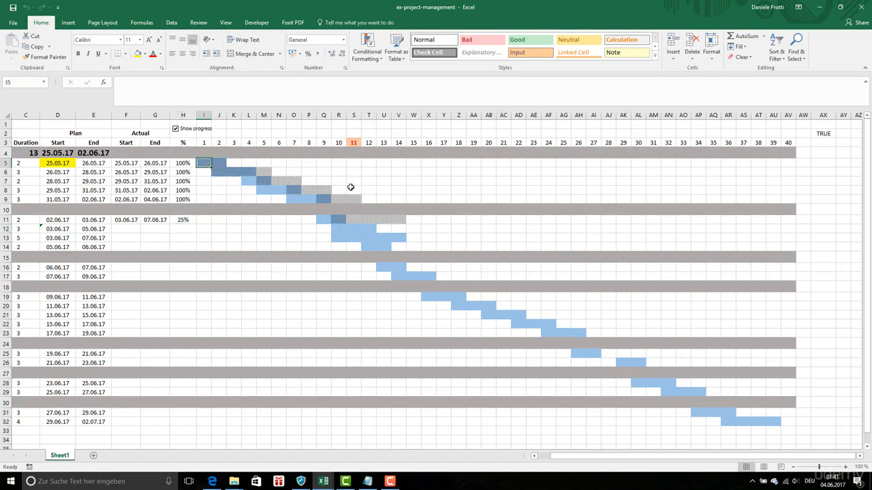
left_click(367, 53)
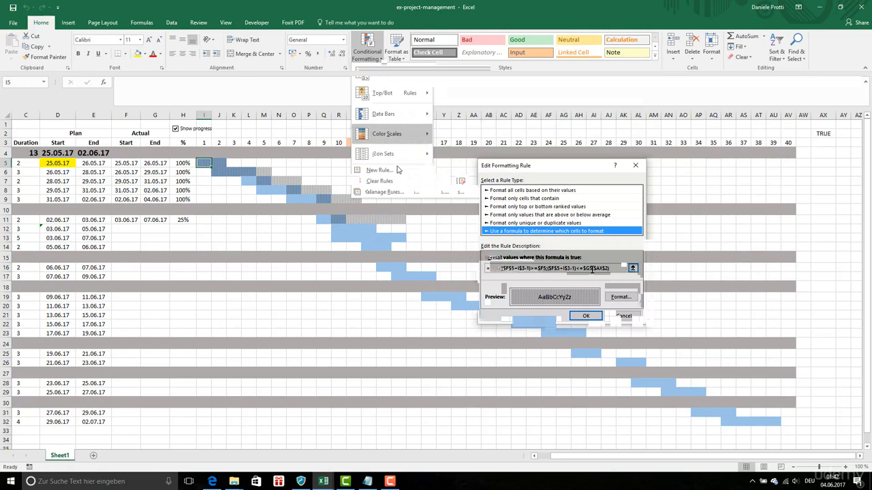
Step: Try to wrap the rule's end-date condition in an IF test of $G5<=TODAY()
type("DAY()")
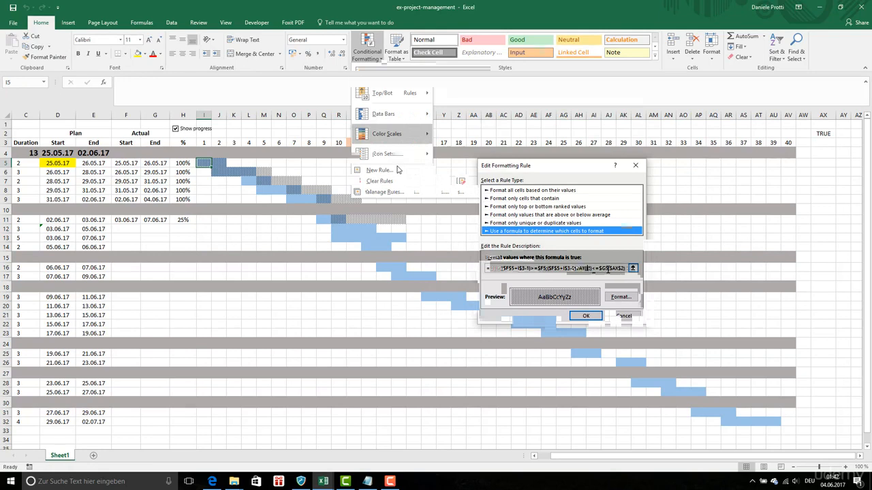
type(";")
left_click(633, 268)
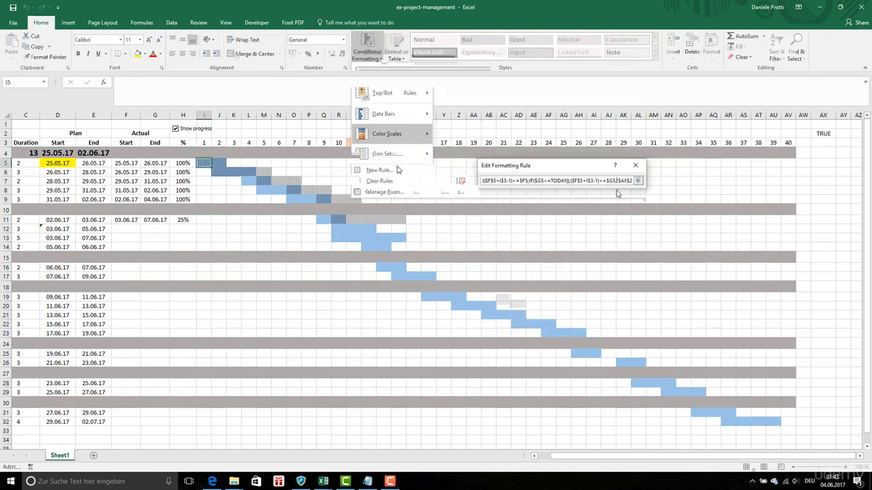
key("BackSpace")
key("BackSpace")
key("BackSpace")
key("BackSpace")
key("BackSpace")
key("BackSpace")
key("BackSpace")
key("BackSpace")
key("BackSpace")
key("BackSpace")
key("BackSpace")
key("BackSpace")
key("BackSpace")
key("BackSpace")
key("BackSpace")
key("BackSpace")
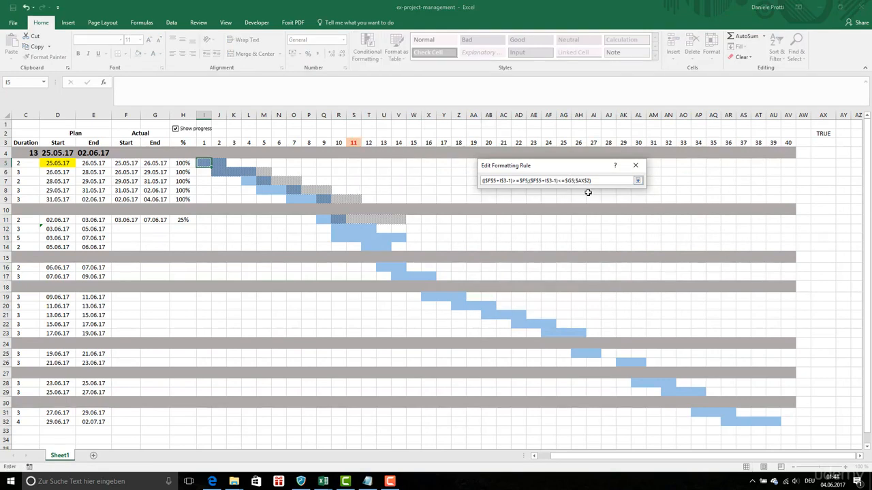
Step: Limit the progress rule of cell I5 to the current date and copy the cell's formatting across I5:AV9
left_click_drag(529, 180, 550, 182)
key("Return")
left_click(603, 299)
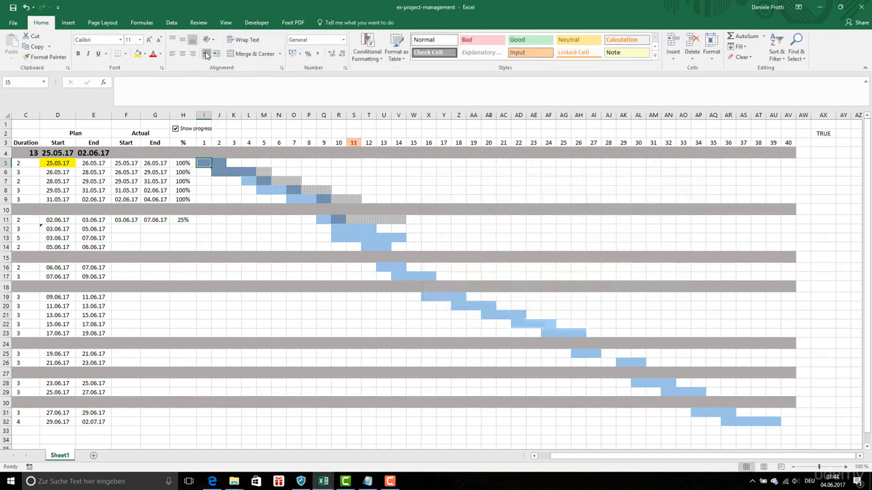
left_click(68, 60)
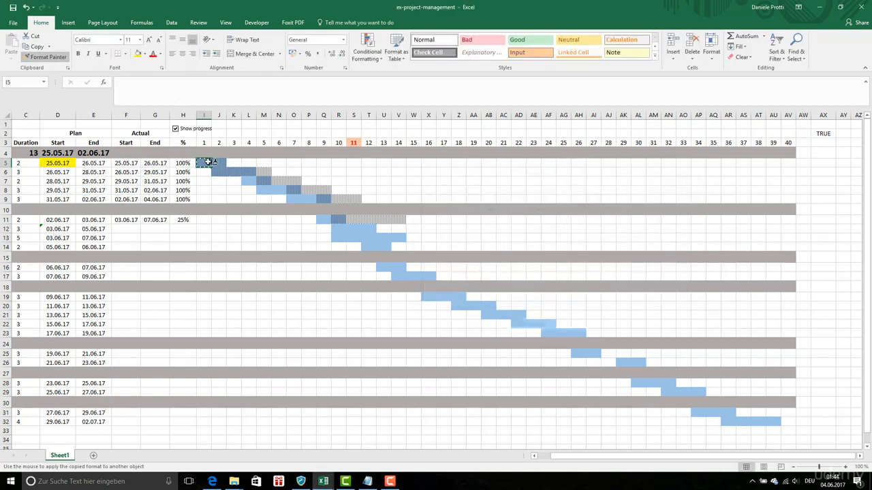
left_click_drag(204, 163, 790, 199)
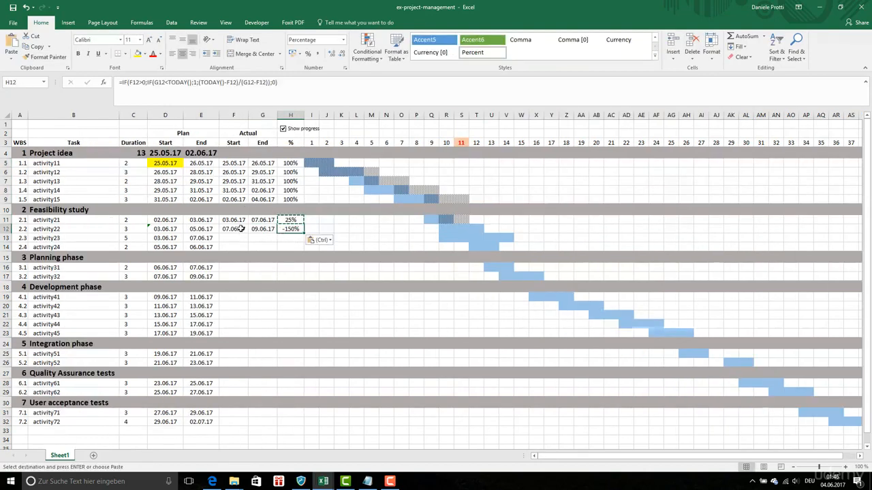
Step: Select activity22's actual start date and toggle Show progress off and on to check the updated timeline
key("Escape")
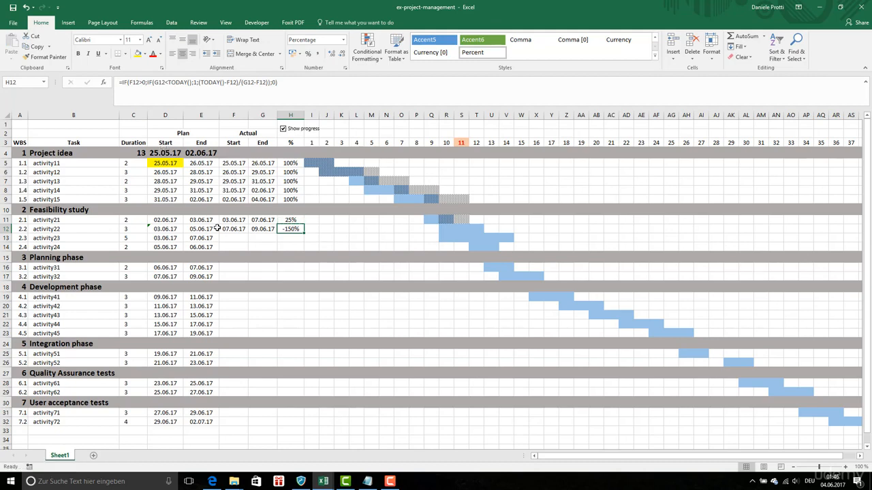
left_click(232, 229)
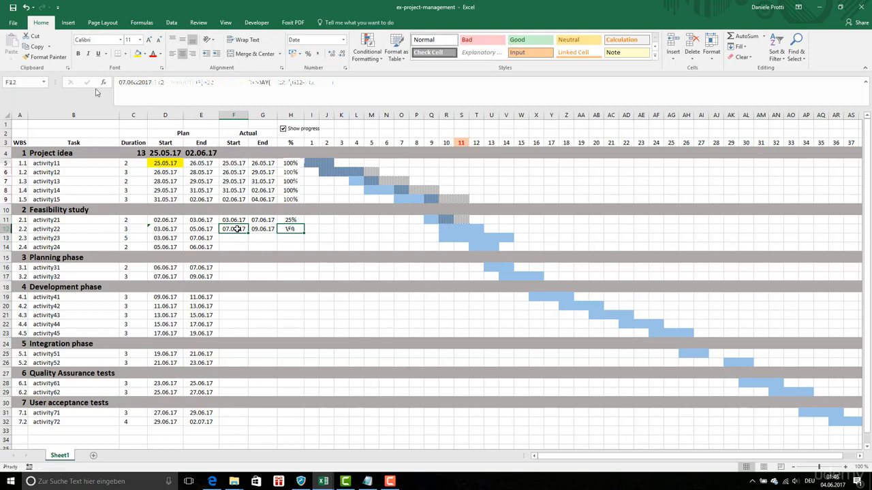
left_click(293, 131)
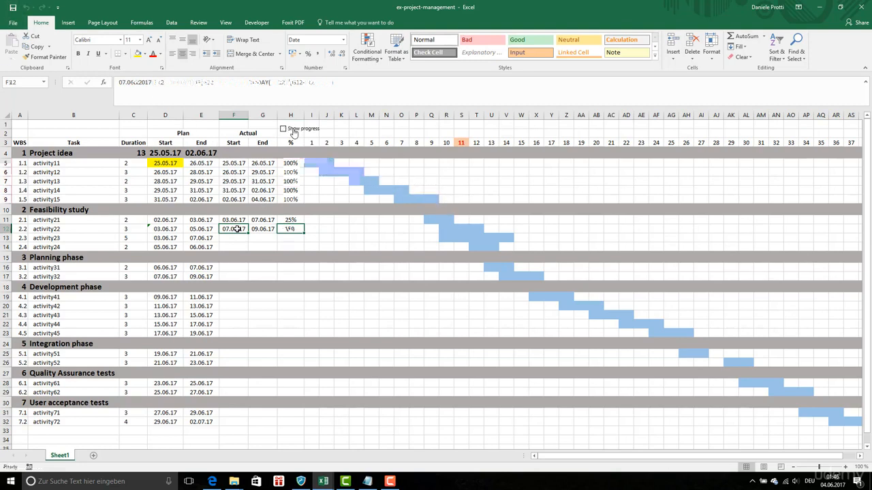
left_click(293, 131)
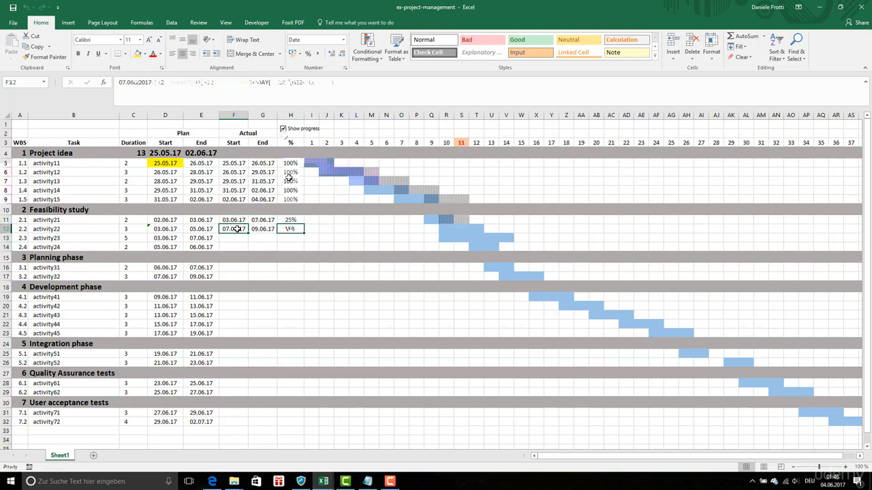
left_click(282, 128)
left_click(283, 128)
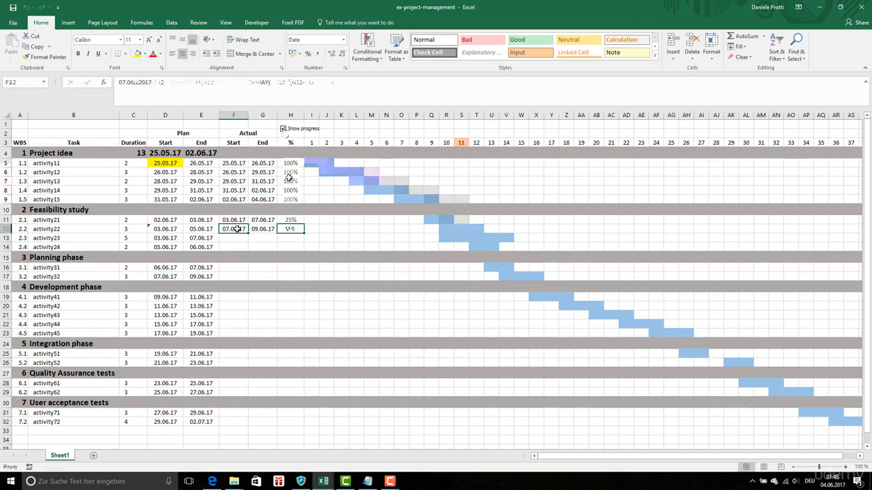
left_click(283, 130)
left_click(282, 129)
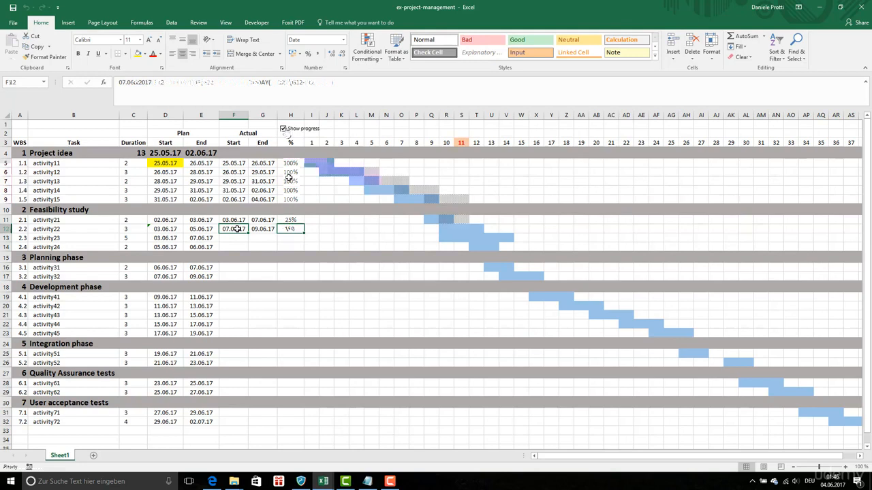
Step: Insert two rows above the table headers and move the Show progress check box into the new area
left_click(174, 164)
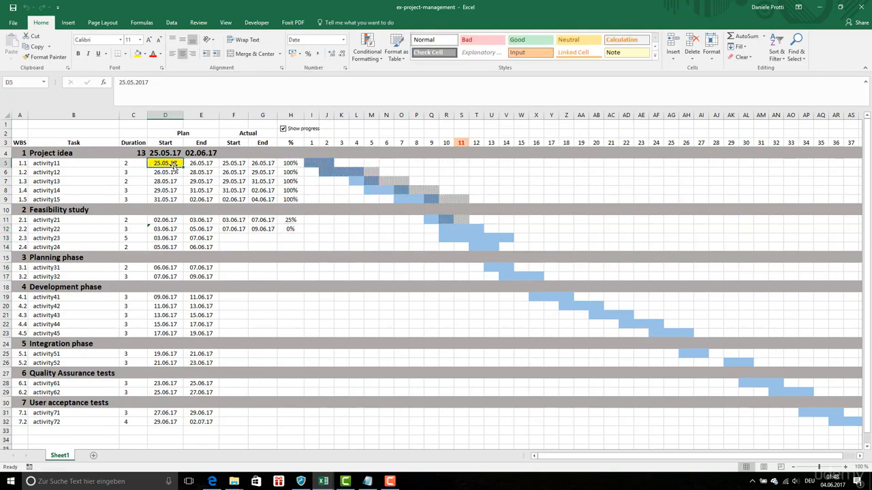
left_click(283, 129)
left_click(285, 130)
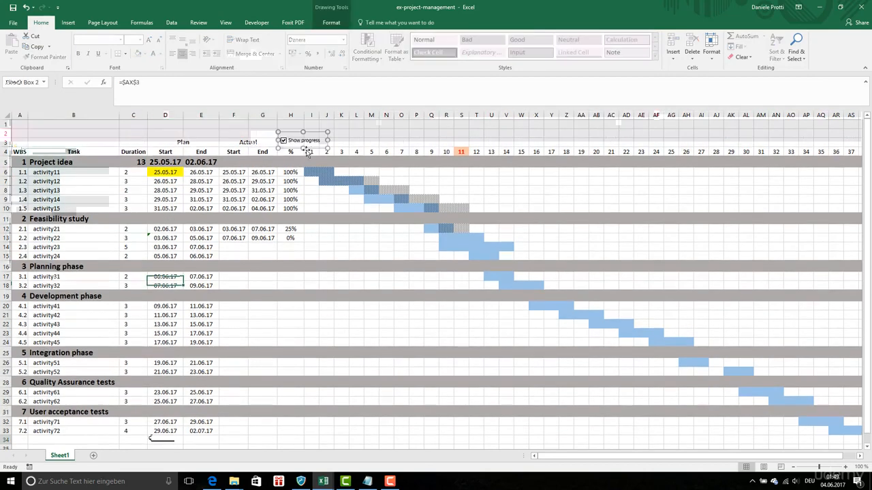
Step: Enter the label Project start in cell B2
left_click(113, 135)
type("Pro")
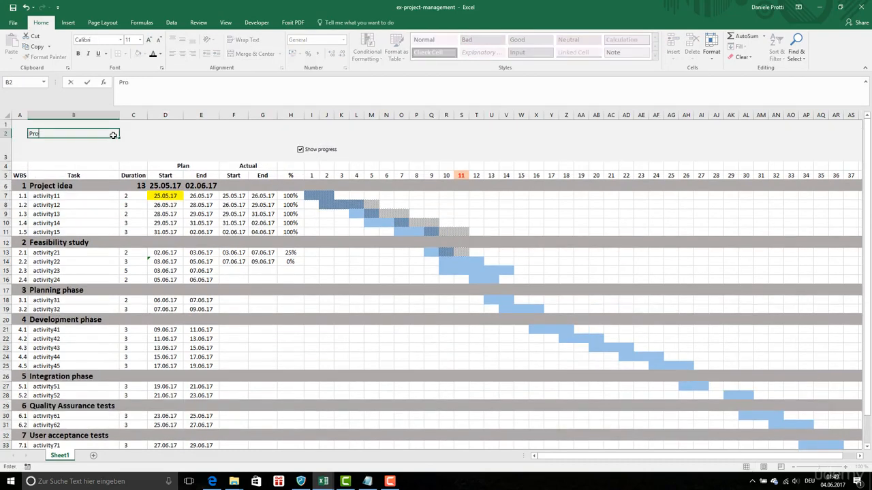
type("ject start")
key("Return")
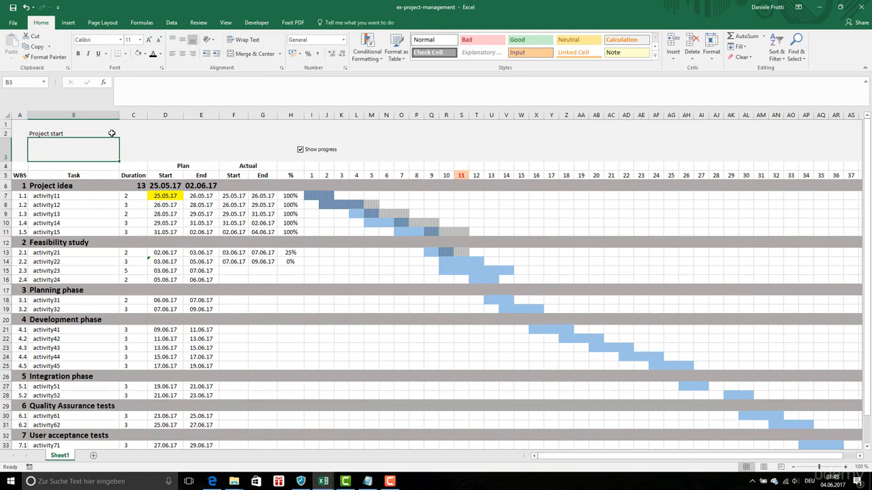
Step: Move the Project start label from cell B2 to cell D2
left_click(111, 132)
key("ctrl+c")
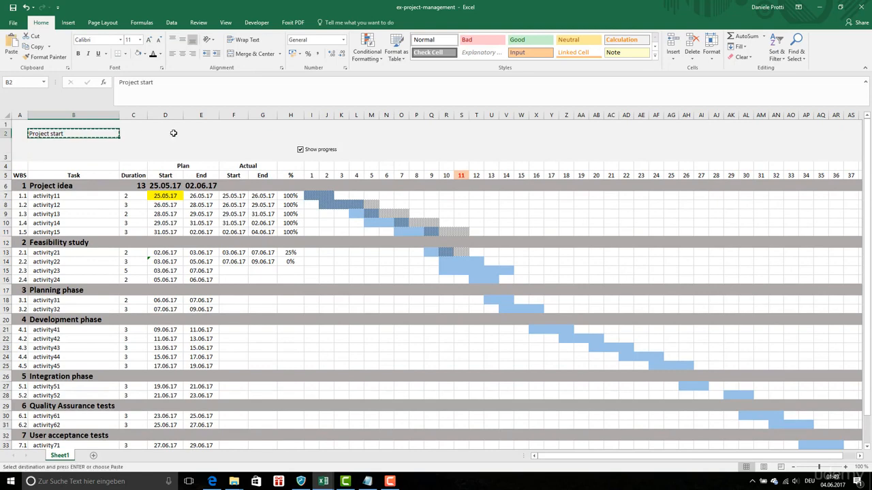
left_click(164, 133)
key("ctrl+v")
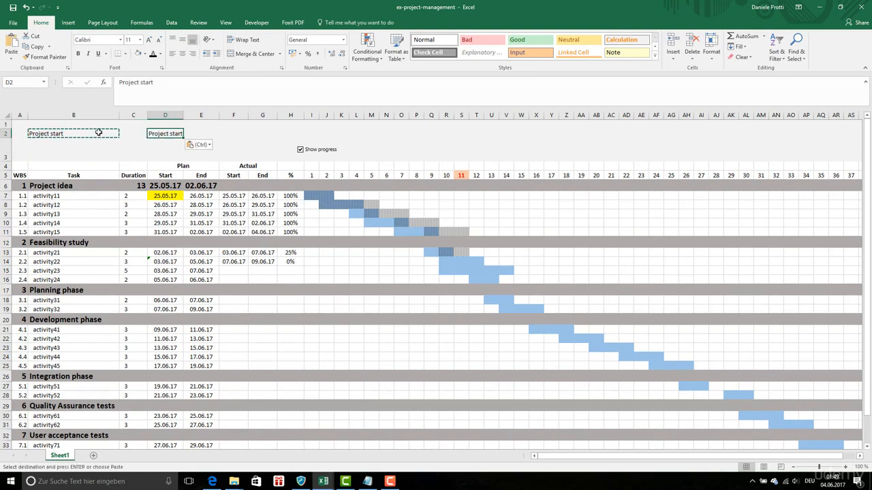
left_click(99, 132)
key("Delete")
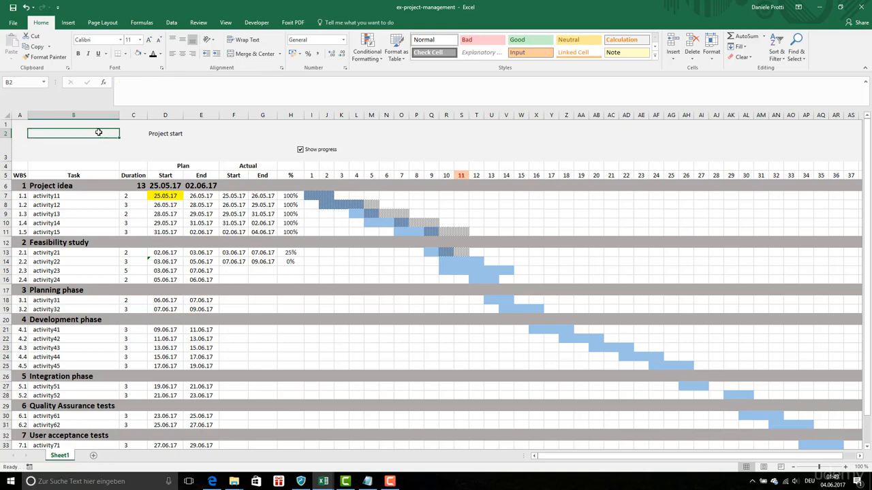
Step: Enter 25.05.2017 as the project start date in cell E2
left_click(200, 132)
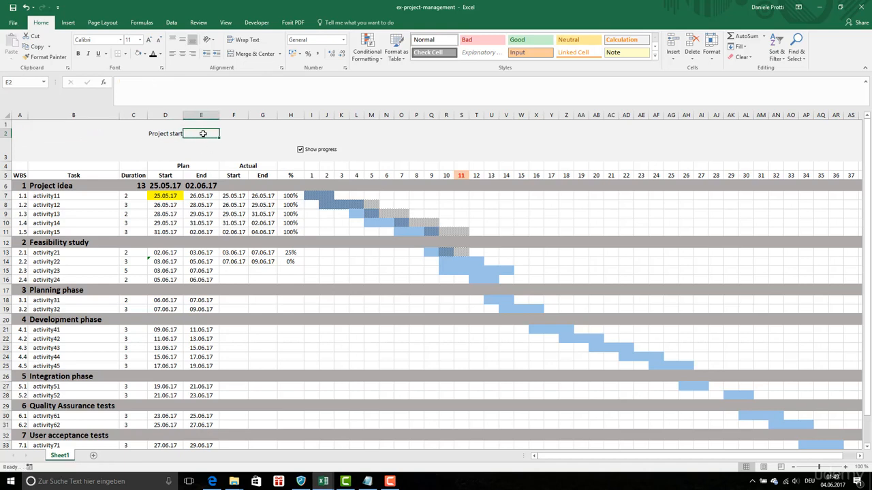
type("25.05.2017")
key("Return")
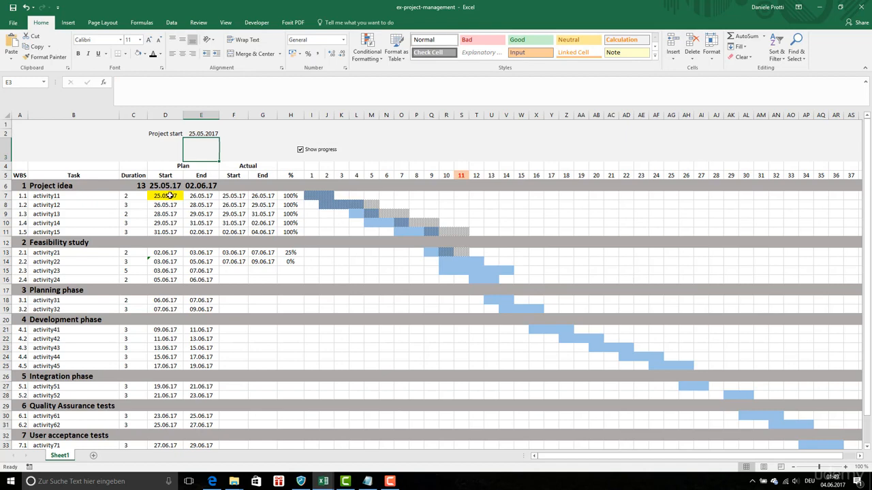
Step: Link activity11's planned start in D7 to cell E2 and set the project start date to 28.05.2017
key("F2")
type("3")
key("Return")
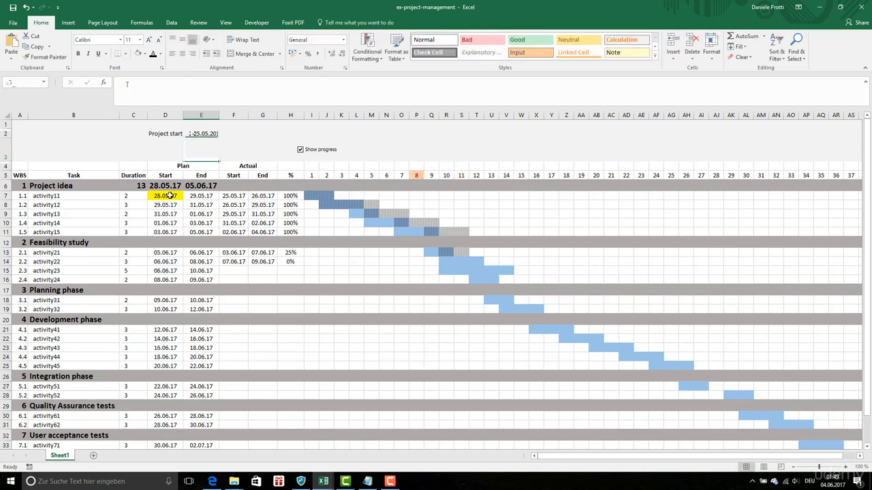
left_click(168, 196)
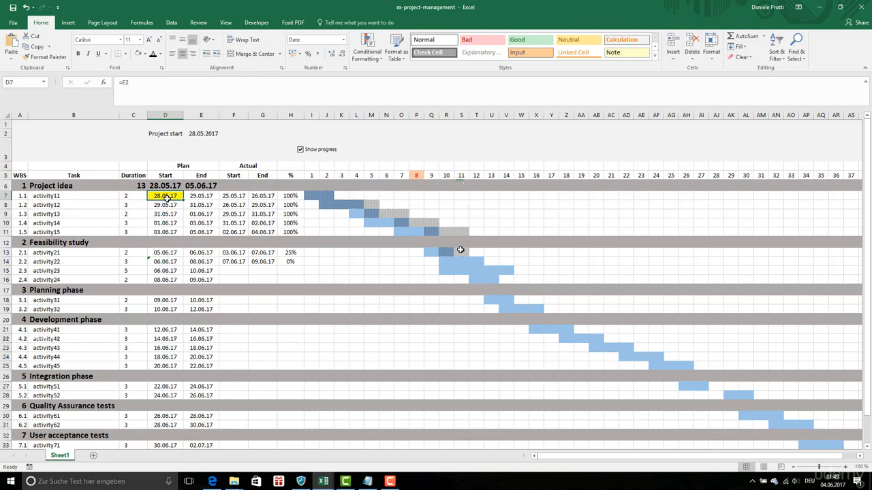
Step: Try 21.05.2017 as the project start date in cell E2 and undo the change
left_click(198, 134)
type("21.05.2017")
key("Return")
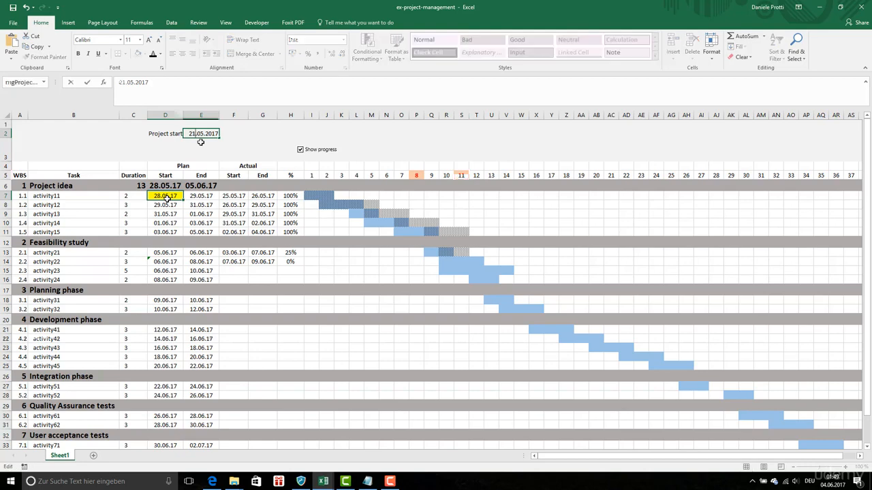
key("ctrl+z")
Step: Select activity11's actual start date and toggle Show progress off and on to compare the plan with the progress
left_click(234, 196)
left_click(310, 152)
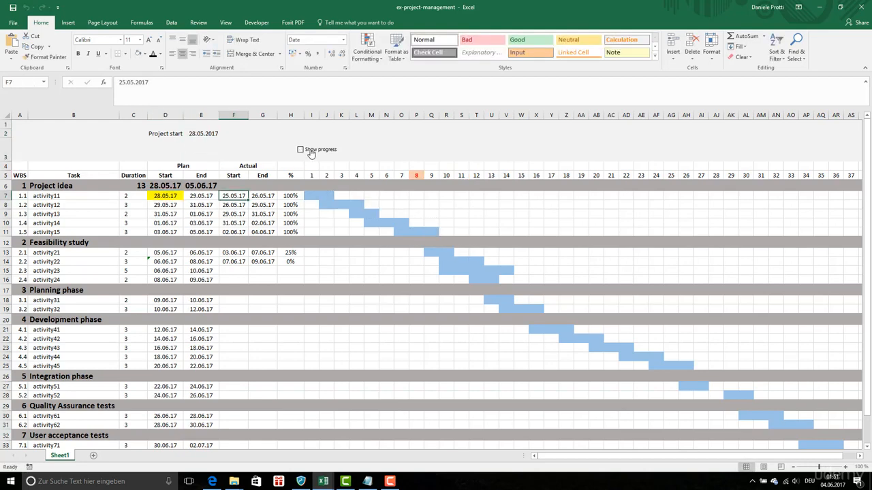
left_click(310, 153)
Step: Set the project start date in cell E2 to 25.05.2017 in bold and check the shifted schedule
left_click(194, 134)
type("25.05.2017")
left_click(179, 156)
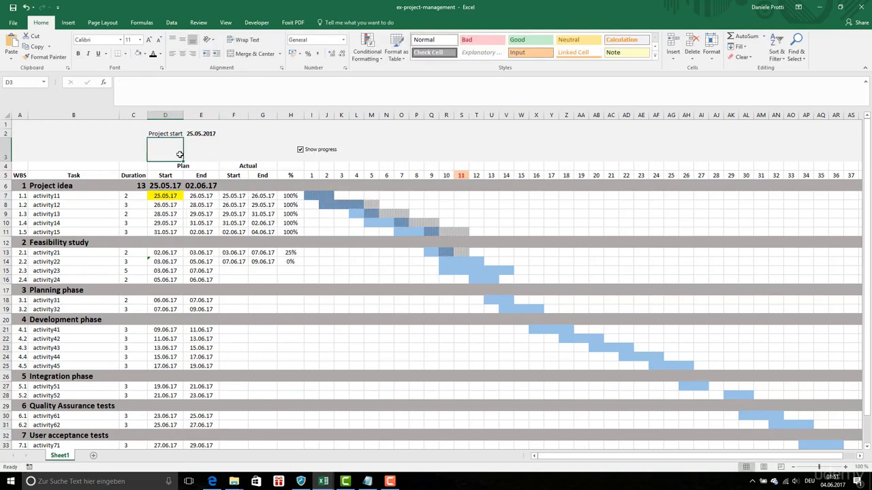
scroll(315, 268, "down", 2)
scroll(315, 269, "up", 2)
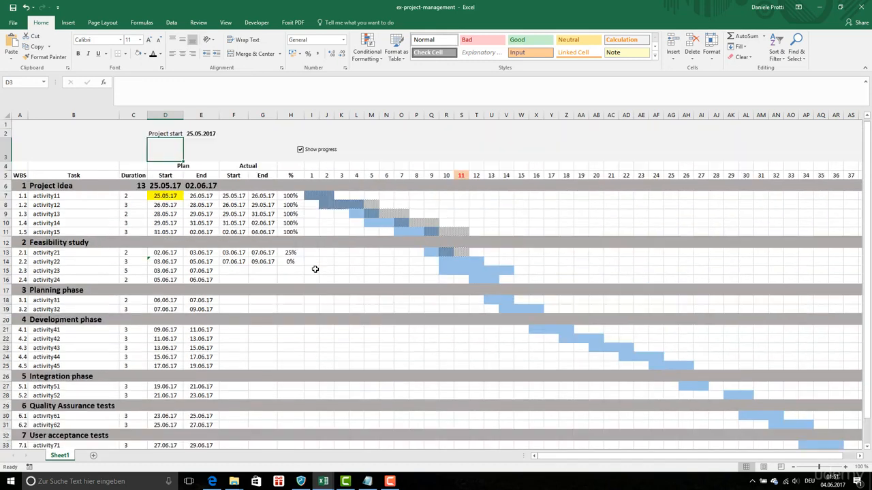